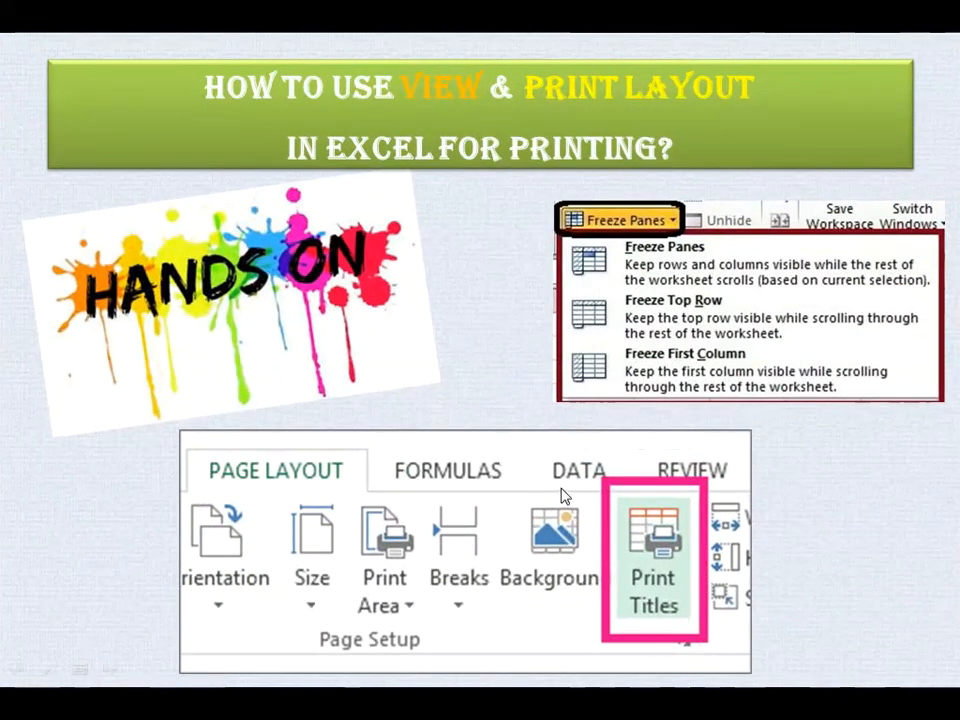
Step: End the slide show and switch to the temp workbook in Excel
{"action": "key", "text": "Escape"}
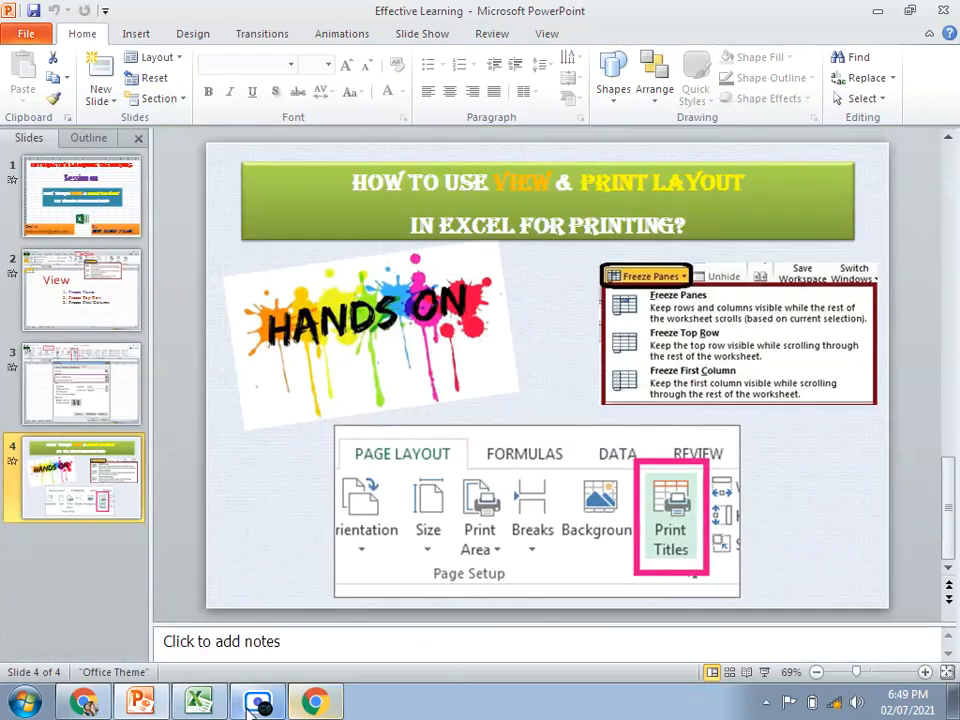
{"action": "left_click", "coordinate": [202, 702]}
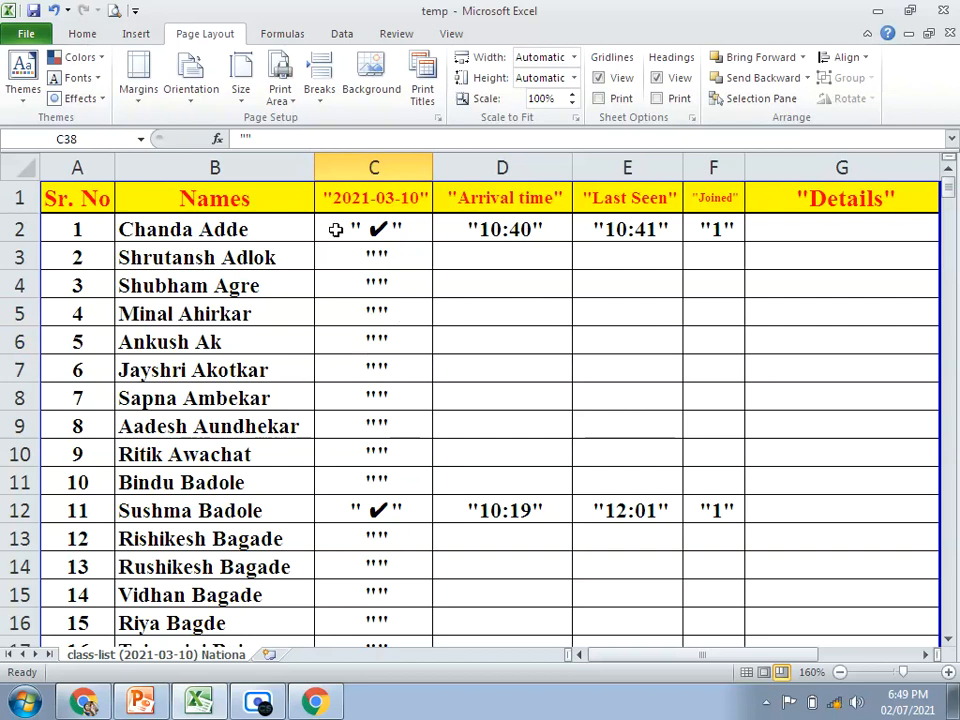
{"action": "left_click", "coordinate": [451, 35]}
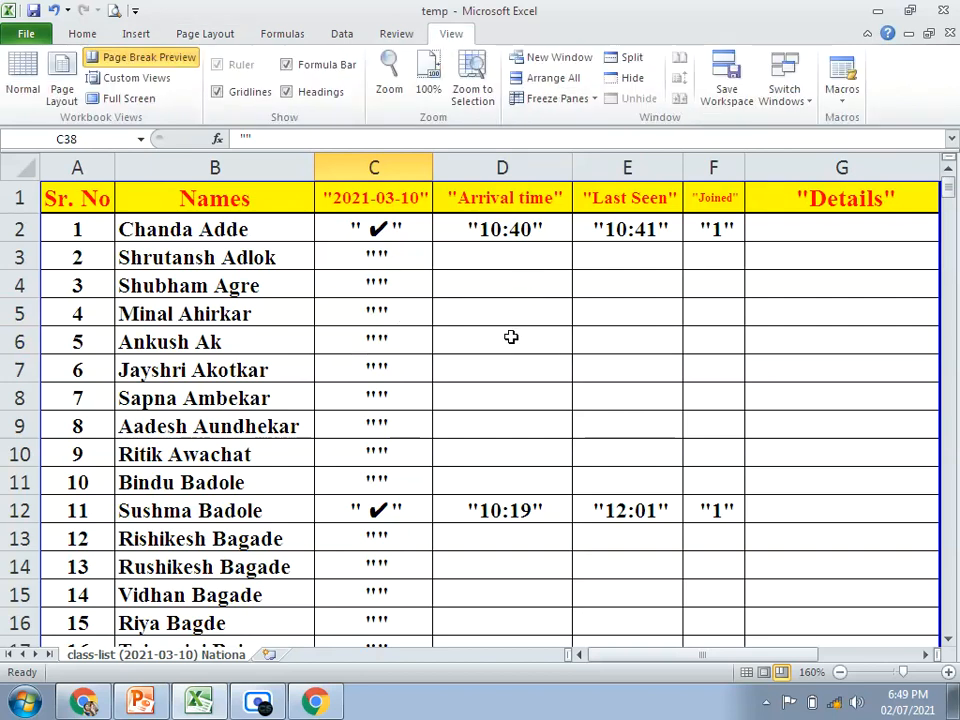
Step: Look through the class list and compare the column headings on pages 1 and 2 of the print preview
{"action": "scroll", "coordinate": [511, 337], "scroll_direction": "down", "scroll_amount": 13}
{"action": "scroll", "coordinate": [511, 337], "scroll_direction": "down", "scroll_amount": 20}
{"action": "scroll", "coordinate": [513, 334], "scroll_direction": "down", "scroll_amount": 13}
{"action": "scroll", "coordinate": [516, 330], "scroll_direction": "up", "scroll_amount": 20}
{"action": "scroll", "coordinate": [516, 308], "scroll_direction": "up", "scroll_amount": 20}
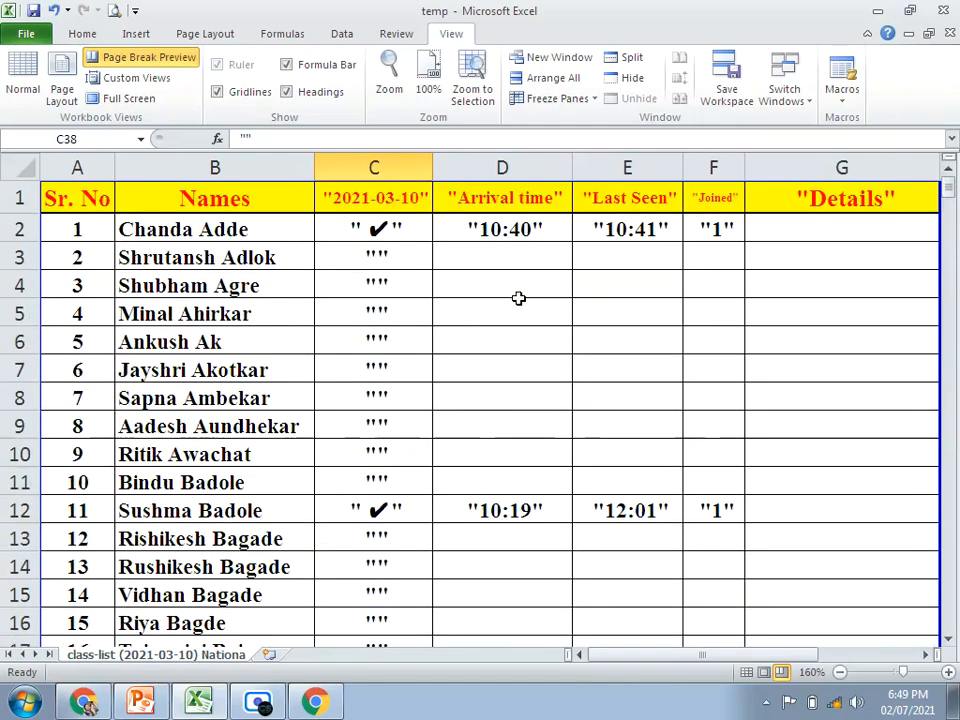
{"action": "left_click", "coordinate": [114, 10]}
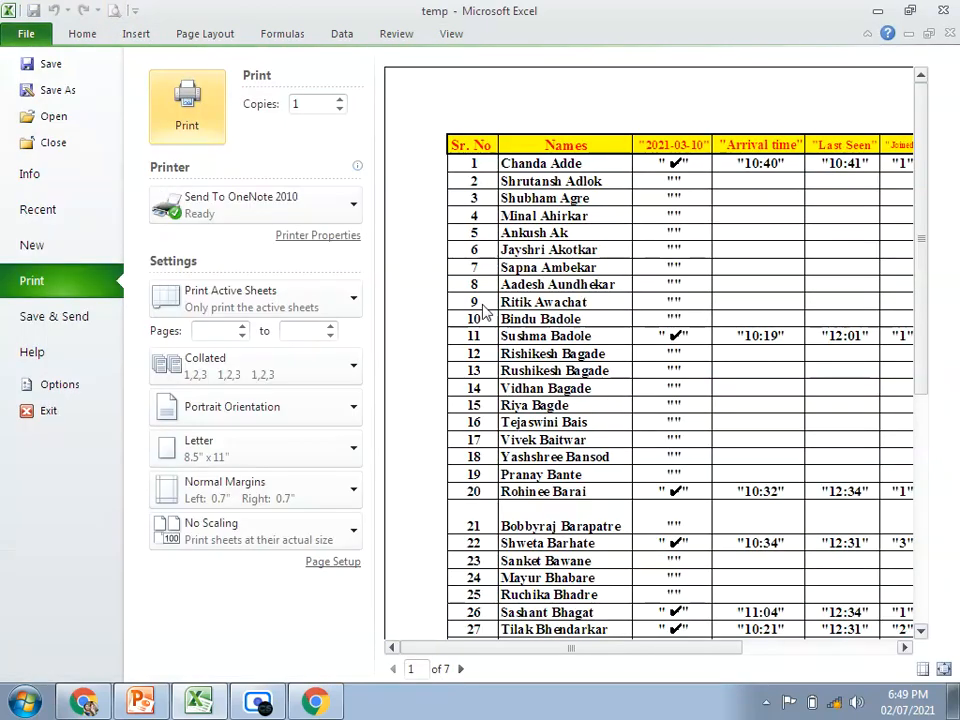
{"action": "scroll", "coordinate": [621, 320], "scroll_direction": "down", "scroll_amount": 4}
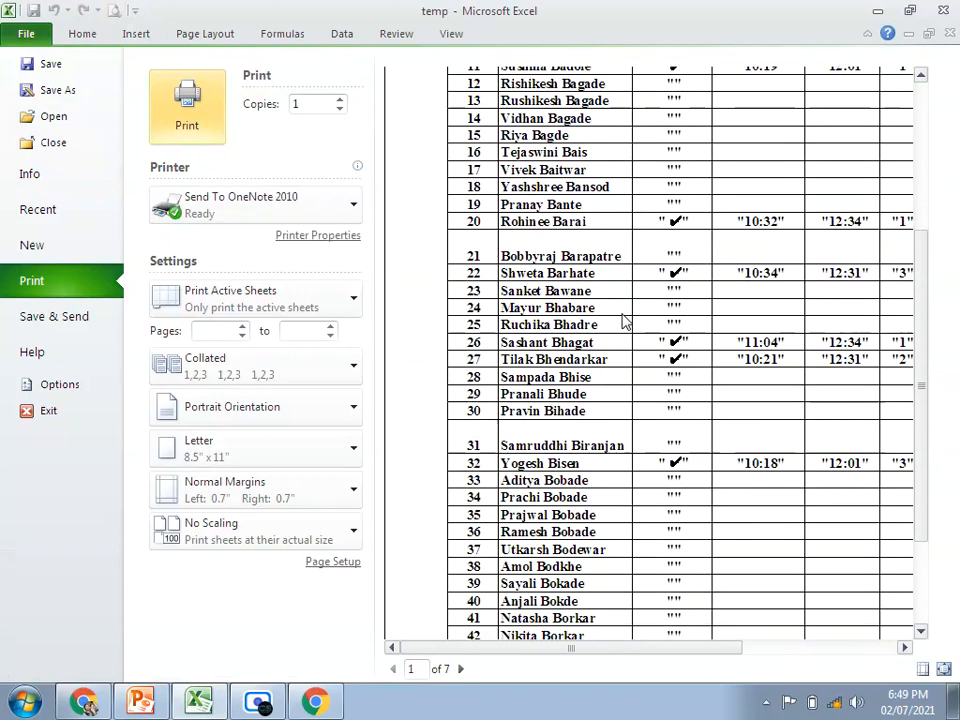
{"action": "left_click", "coordinate": [461, 668]}
{"action": "scroll", "coordinate": [541, 430], "scroll_direction": "up", "scroll_amount": 6}
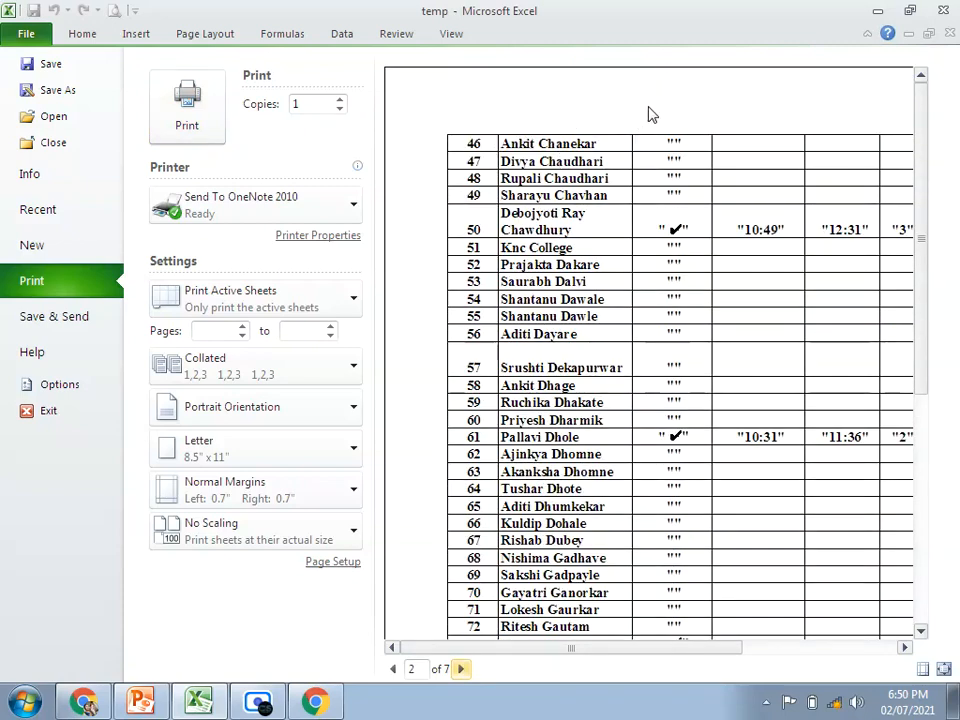
{"action": "key", "text": "Escape"}
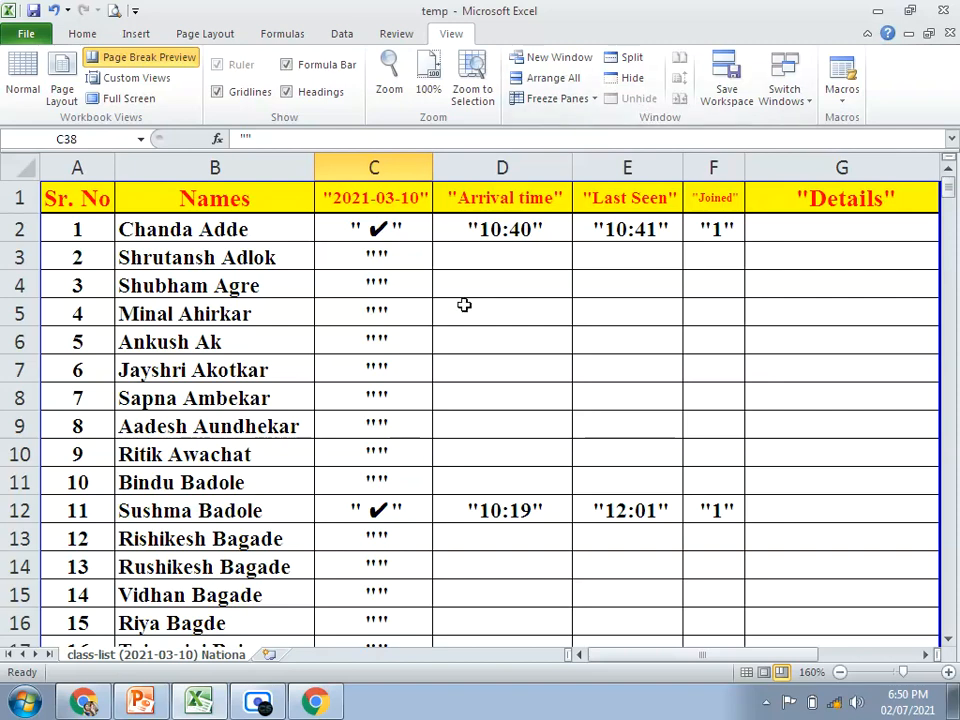
{"action": "scroll", "coordinate": [464, 305], "scroll_direction": "down", "scroll_amount": 12}
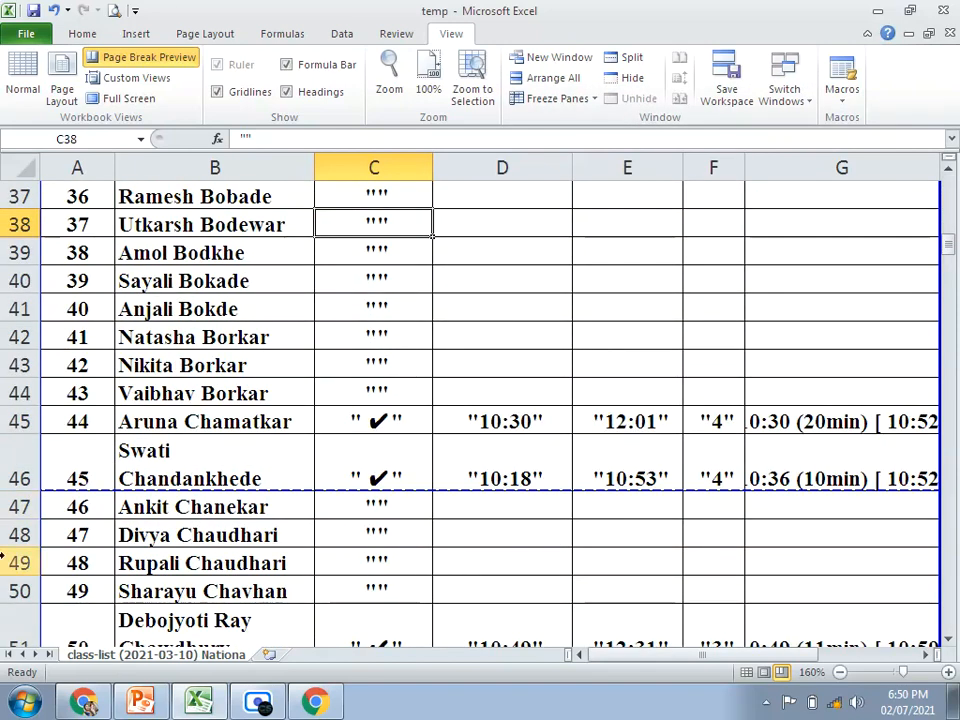
{"action": "left_click", "coordinate": [20, 510]}
{"action": "right_click", "coordinate": [20, 510]}
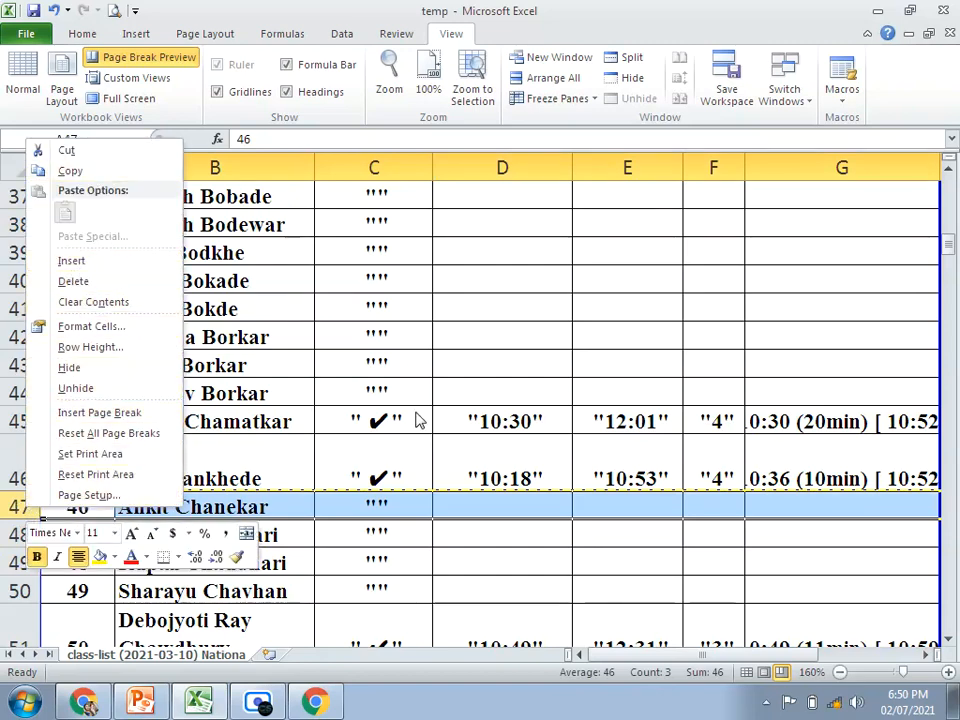
{"action": "key", "text": "Escape"}
Step: Copy header row 1 and insert the copied cells above row 47, where the second printed page starts
{"action": "scroll", "coordinate": [431, 356], "scroll_direction": "up", "scroll_amount": 12}
{"action": "left_click", "coordinate": [18, 199]}
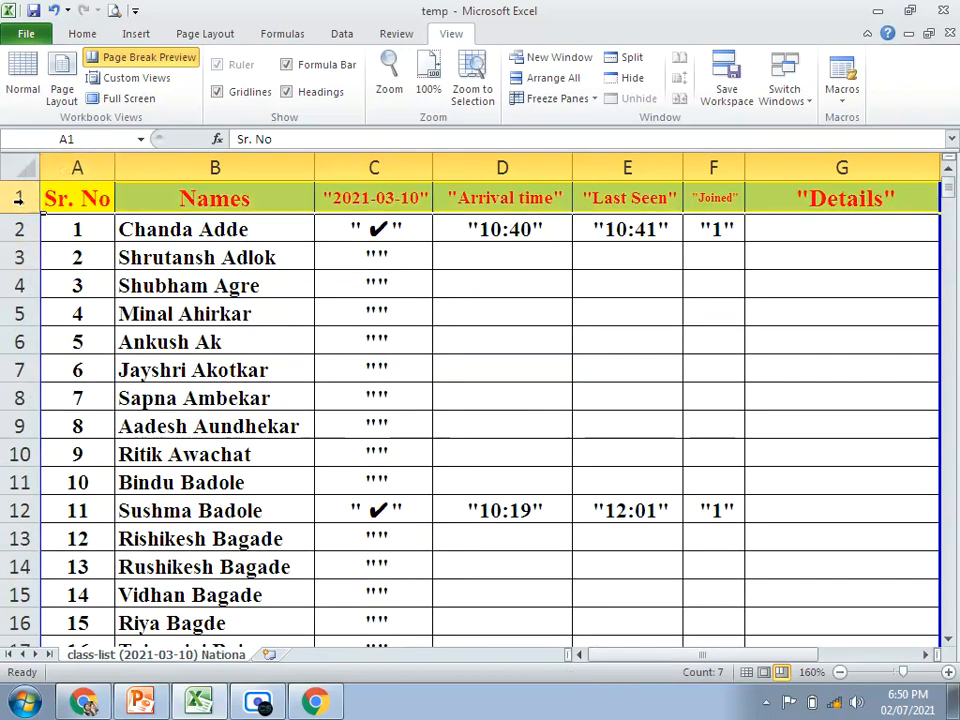
{"action": "key", "text": "ctrl+c"}
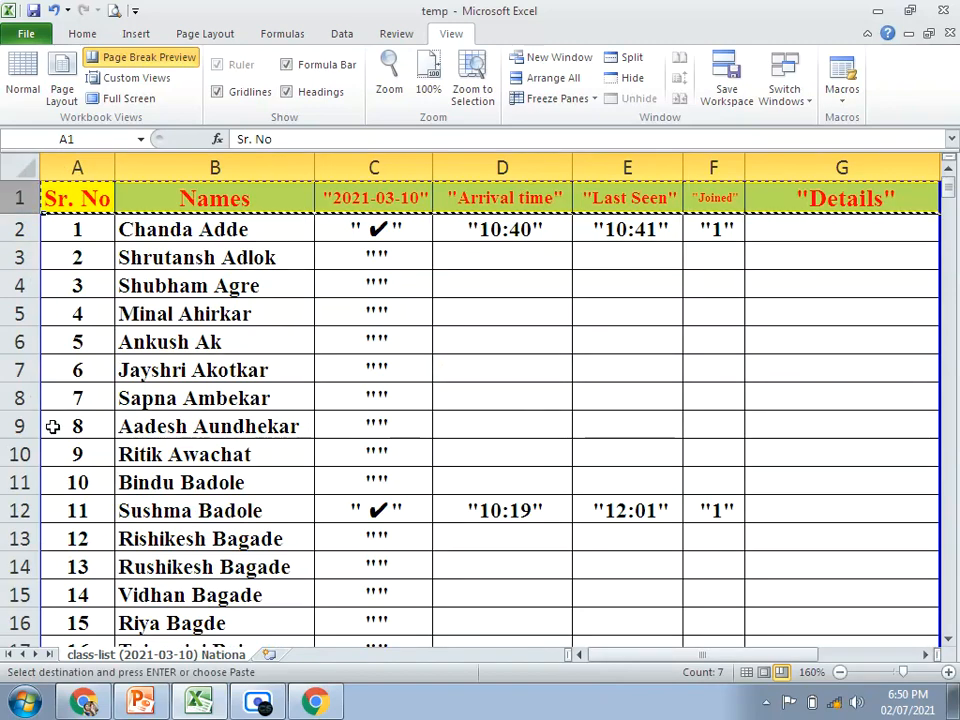
{"action": "scroll", "coordinate": [40, 421], "scroll_direction": "down", "scroll_amount": 9}
{"action": "scroll", "coordinate": [54, 423], "scroll_direction": "down", "scroll_amount": 4}
{"action": "left_click", "coordinate": [12, 422]}
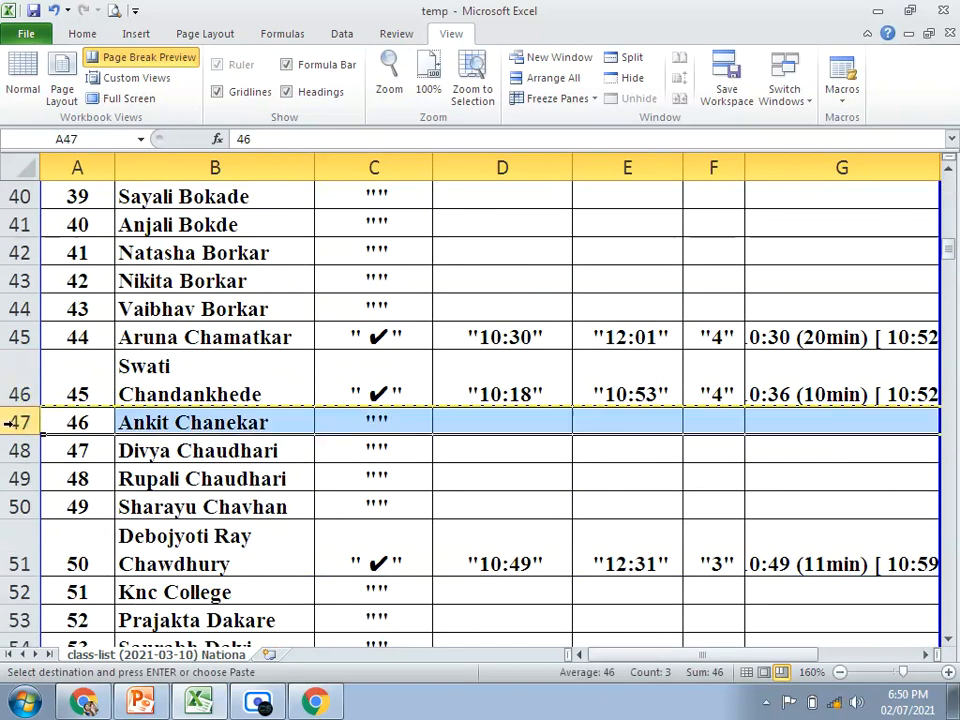
{"action": "right_click", "coordinate": [14, 422]}
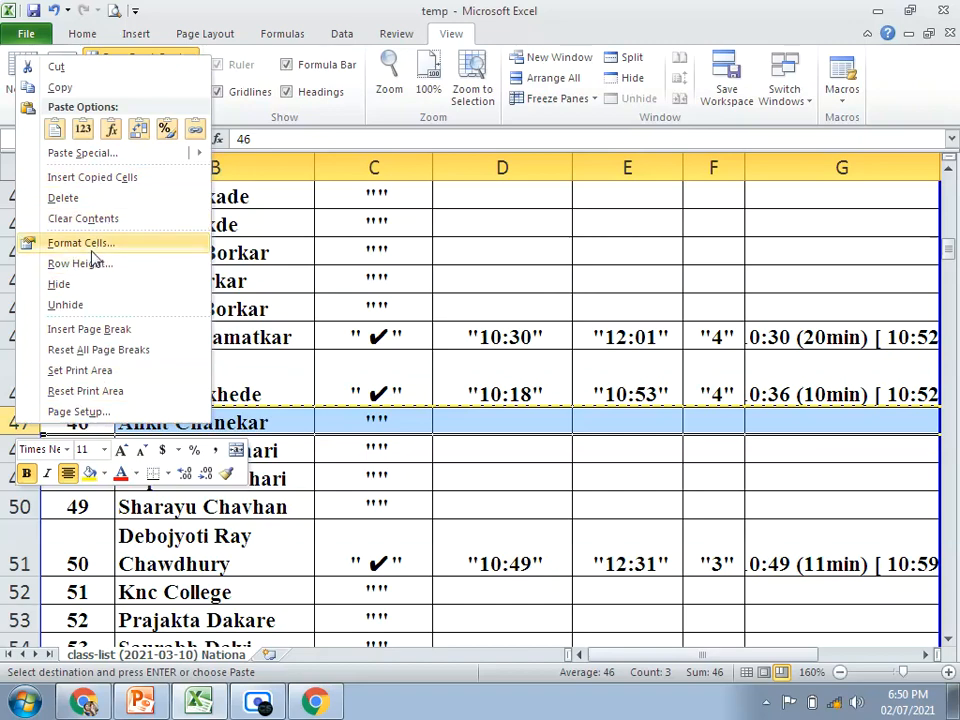
{"action": "left_click", "coordinate": [92, 177]}
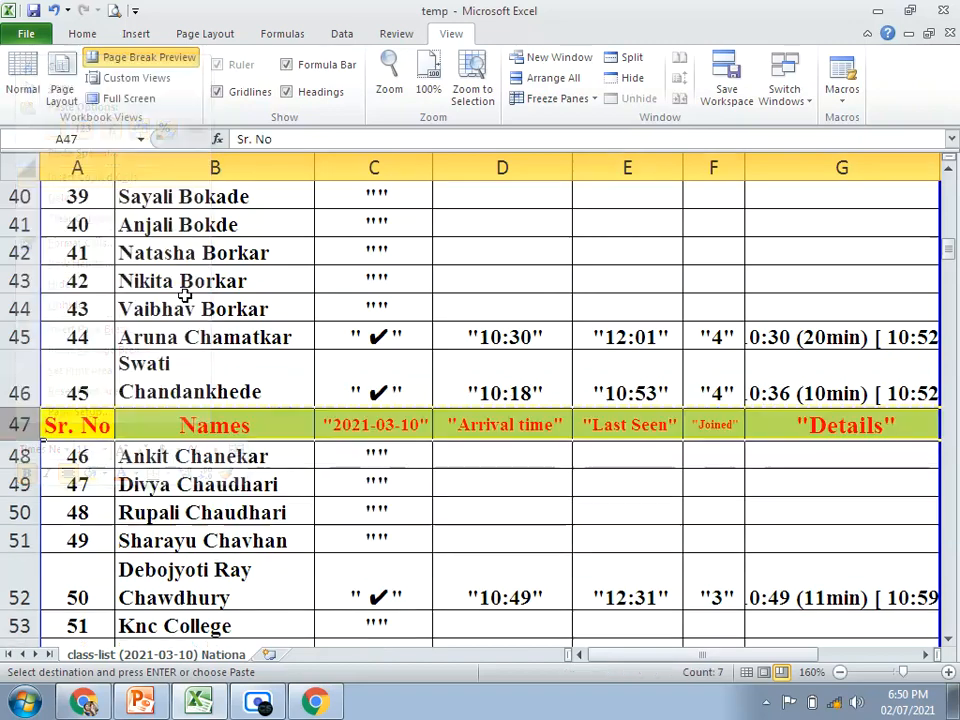
{"action": "left_click", "coordinate": [253, 505]}
Step: Examine pages 1 and 2 in the print preview for the header row
{"action": "left_click", "coordinate": [108, 10]}
{"action": "scroll", "coordinate": [620, 450], "scroll_direction": "down", "scroll_amount": 5}
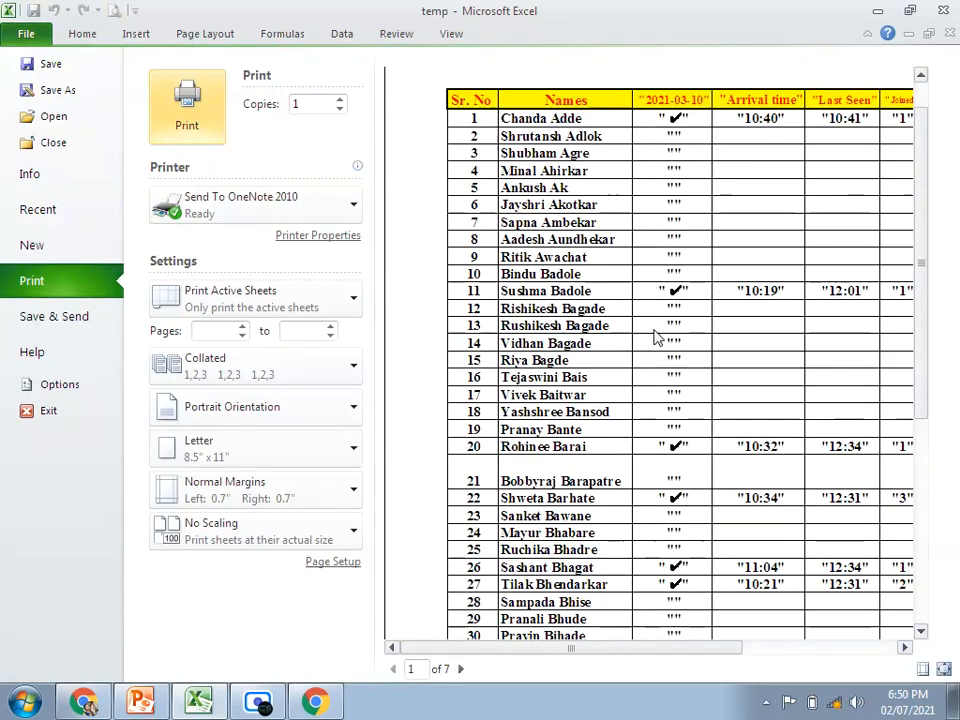
{"action": "left_click", "coordinate": [460, 668]}
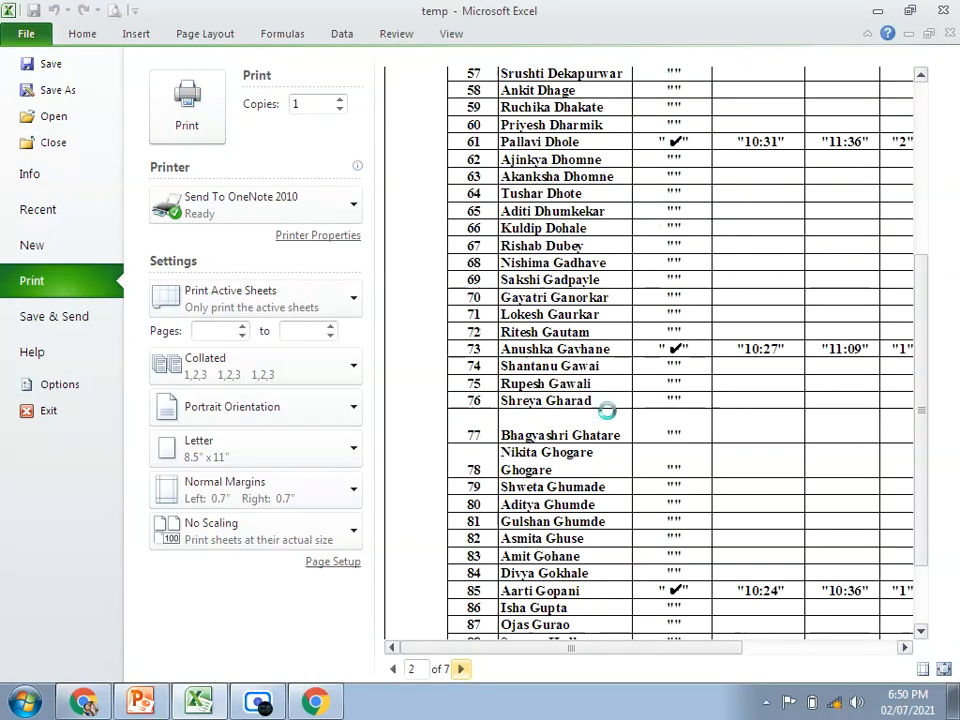
{"action": "scroll", "coordinate": [608, 415], "scroll_direction": "up", "scroll_amount": 3}
{"action": "key", "text": "Escape"}
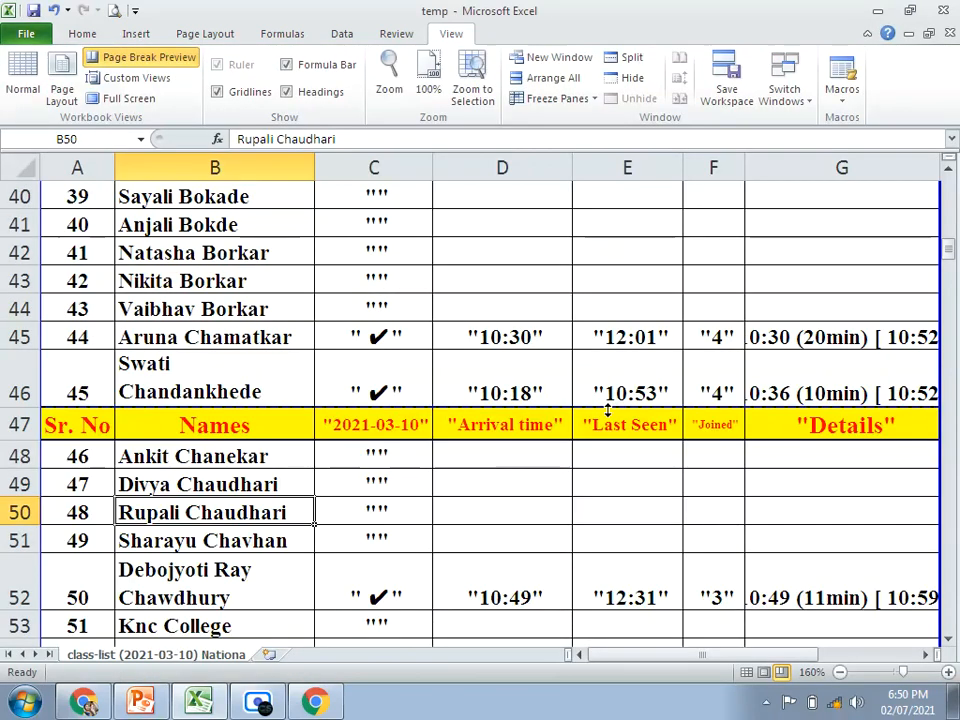
Step: Undo the header row inserted at row 47 and return to the start of the list
{"action": "key", "text": "ctrl+z"}
{"action": "scroll", "coordinate": [538, 437], "scroll_direction": "up", "scroll_amount": 12}
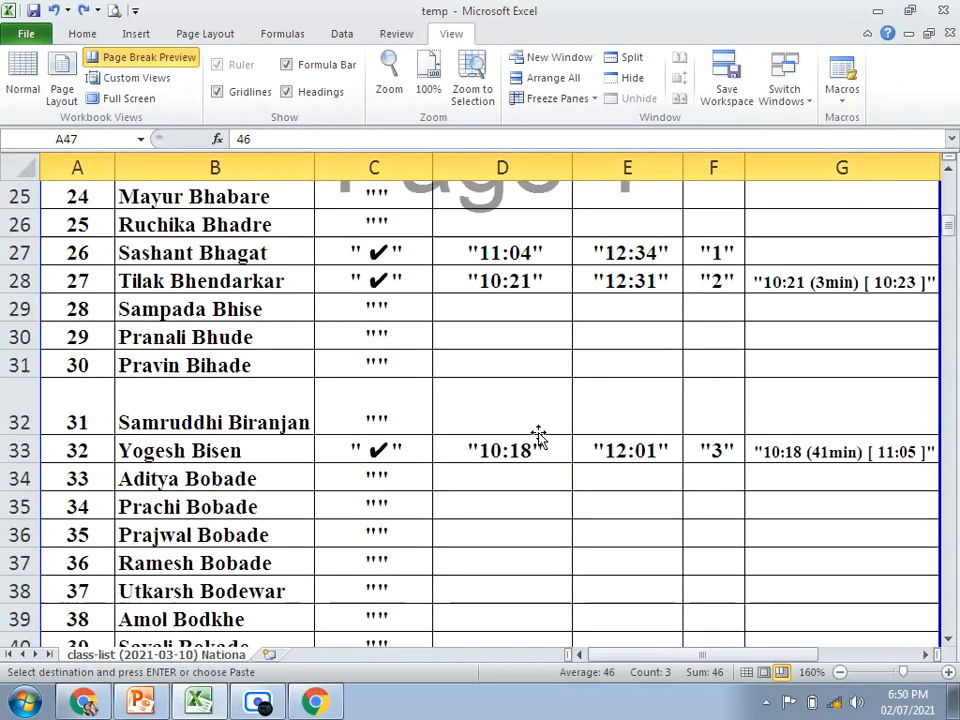
{"action": "scroll", "coordinate": [536, 436], "scroll_direction": "up", "scroll_amount": 1}
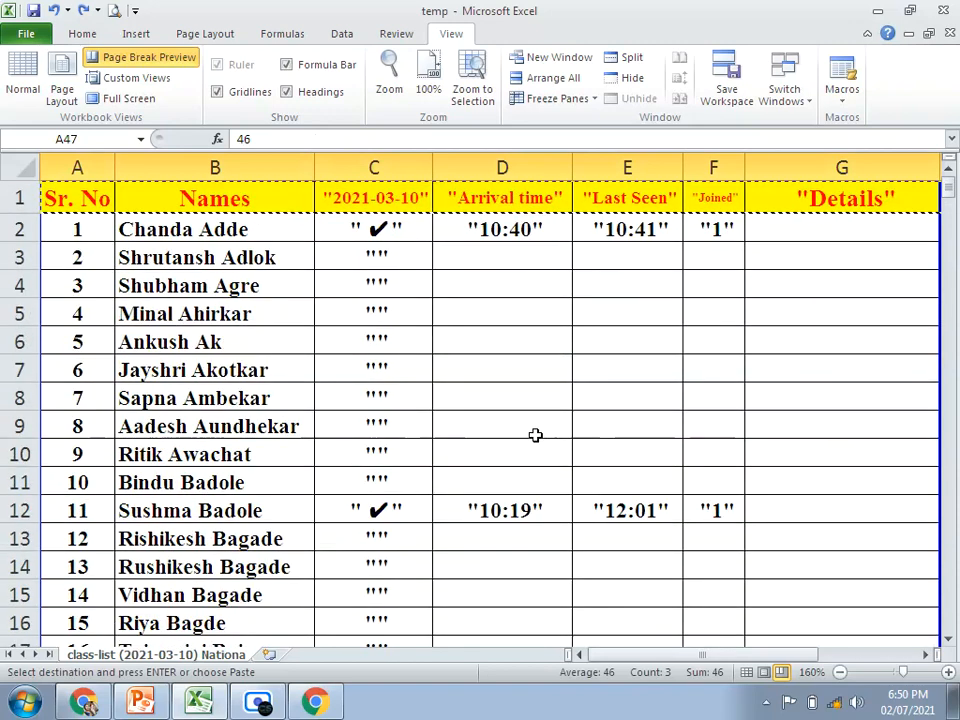
{"action": "left_click", "coordinate": [507, 425]}
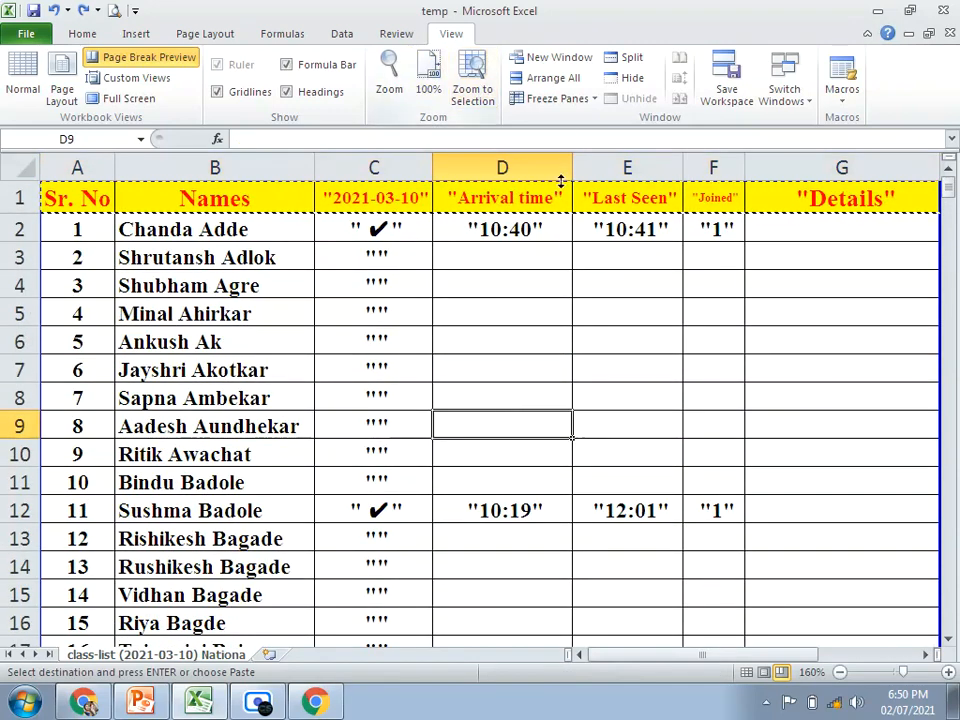
Step: Clear the copy selection and freeze the panes at cell D8, locking rows 1 to 7 and columns A to C
{"action": "left_click", "coordinate": [493, 390]}
{"action": "key", "text": "Escape"}
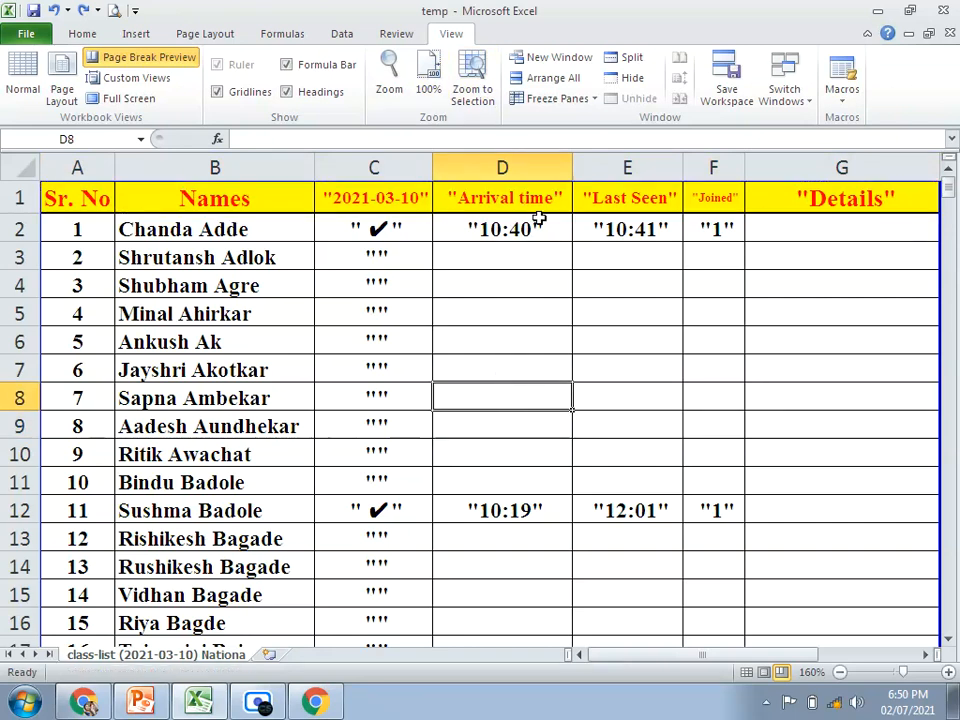
{"action": "left_click", "coordinate": [592, 100]}
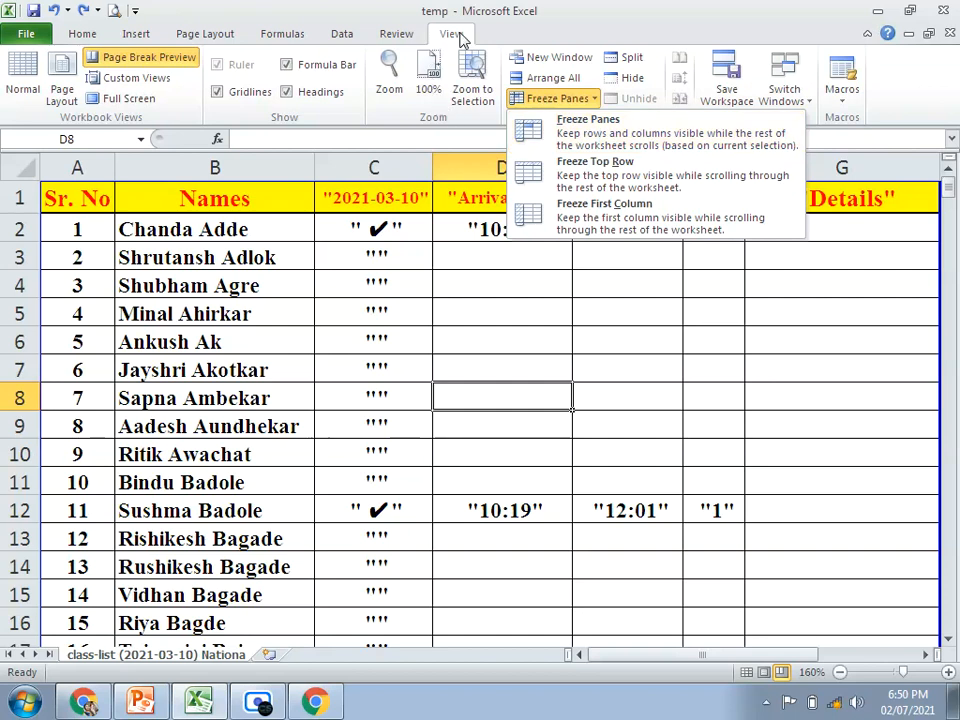
{"action": "left_click", "coordinate": [459, 37]}
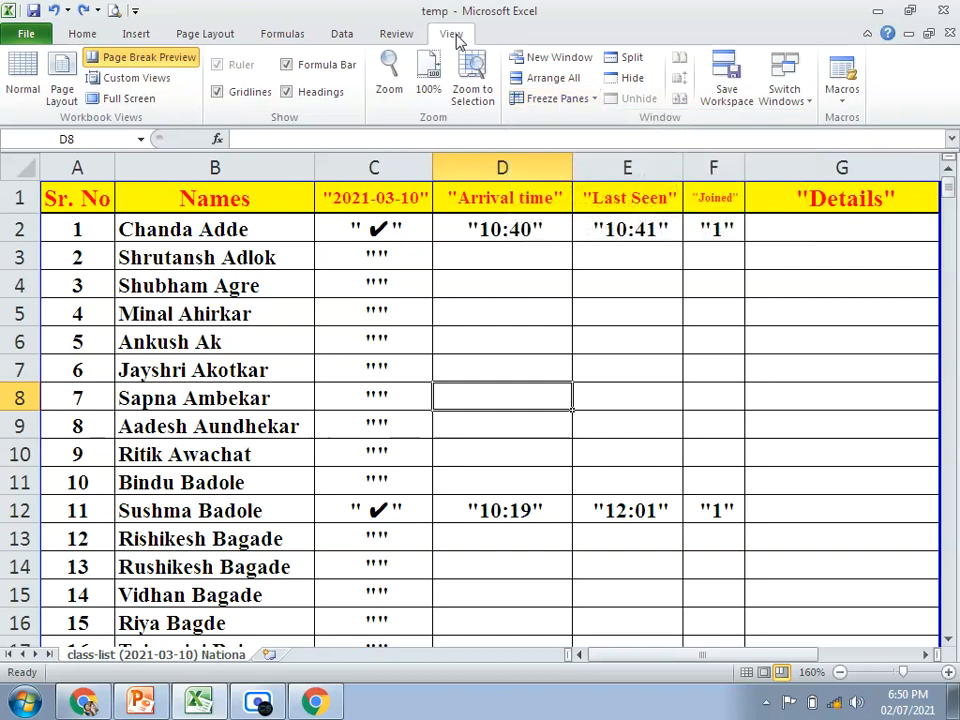
{"action": "left_click", "coordinate": [587, 103]}
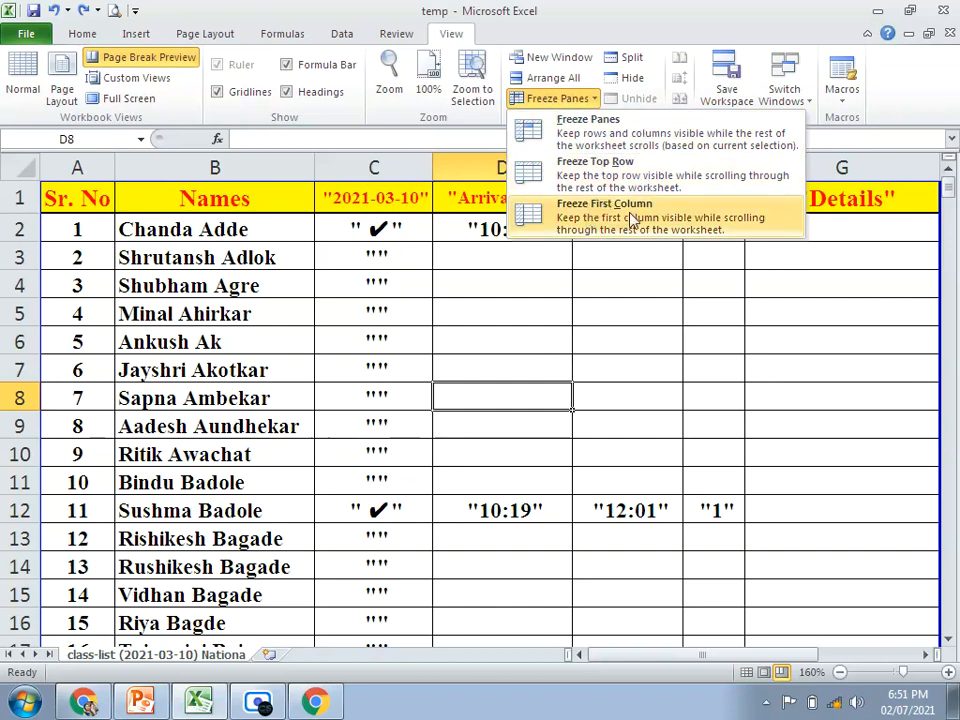
{"action": "left_click", "coordinate": [565, 137]}
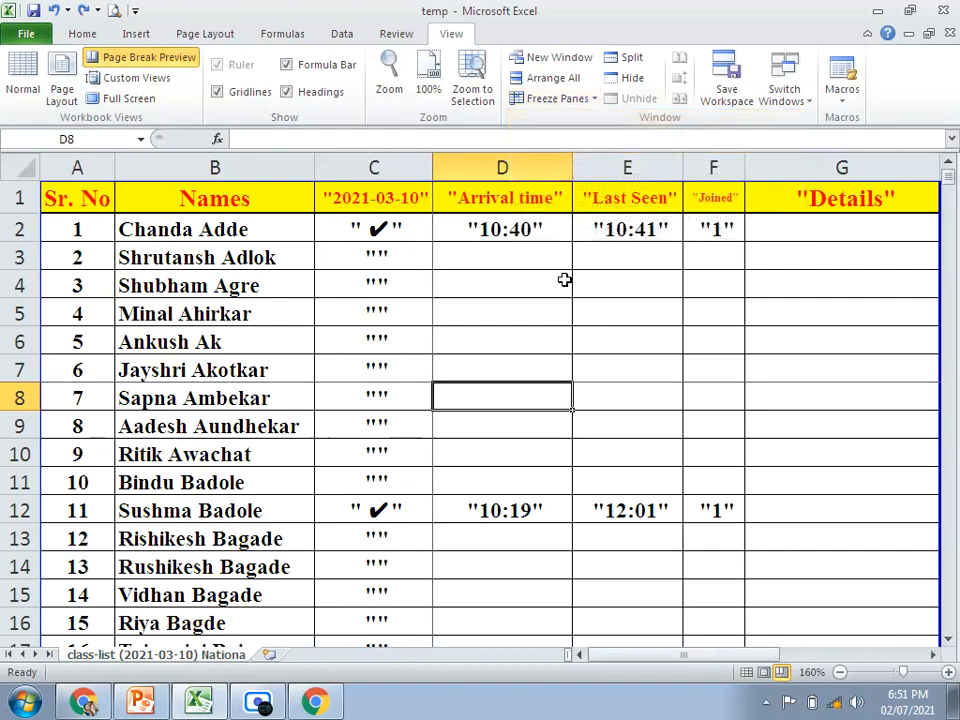
Step: Examine how frozen rows 1 to 7 and the frozen columns behave while moving through the class list
{"action": "scroll", "coordinate": [521, 334], "scroll_direction": "down", "scroll_amount": 5}
{"action": "scroll", "coordinate": [520, 333], "scroll_direction": "up", "scroll_amount": 5}
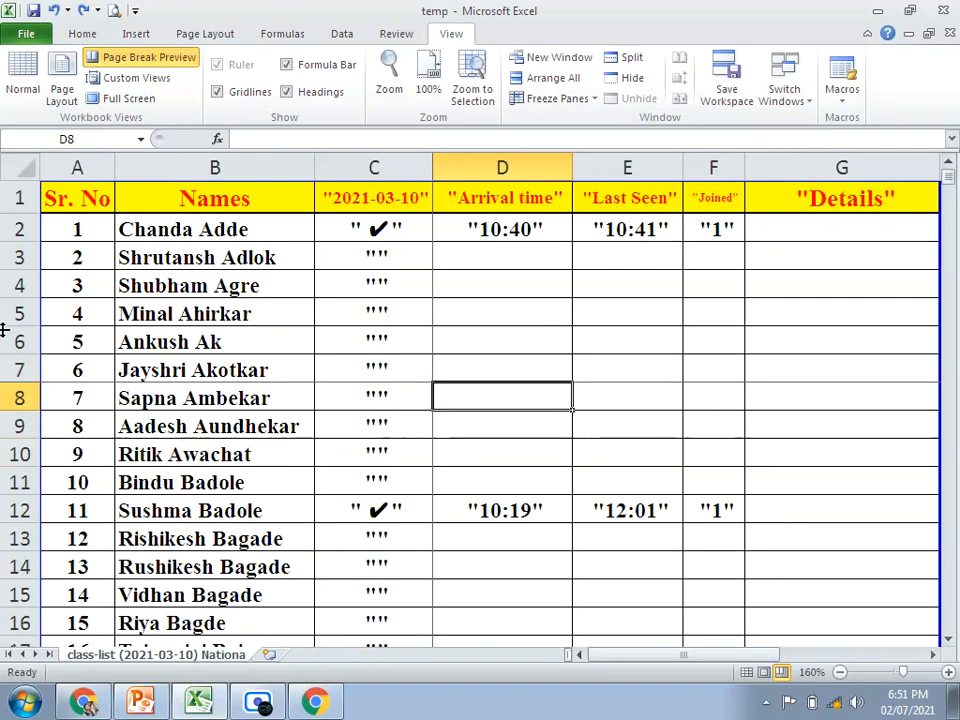
{"action": "left_click_drag", "start_coordinate": [20, 197], "coordinate": [17, 371]}
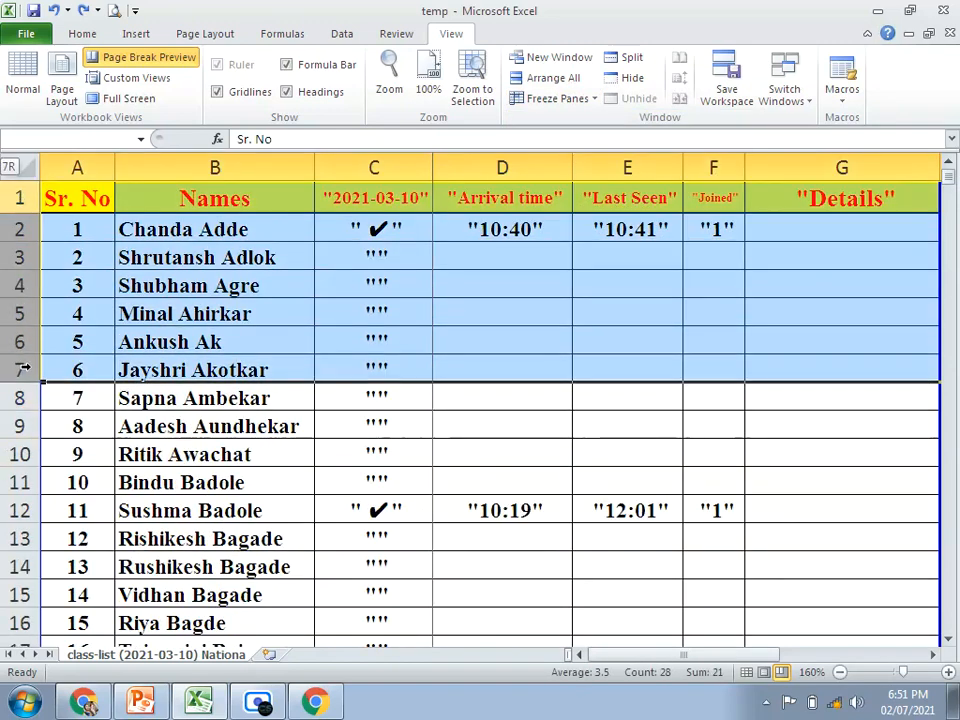
{"action": "left_click", "coordinate": [376, 452]}
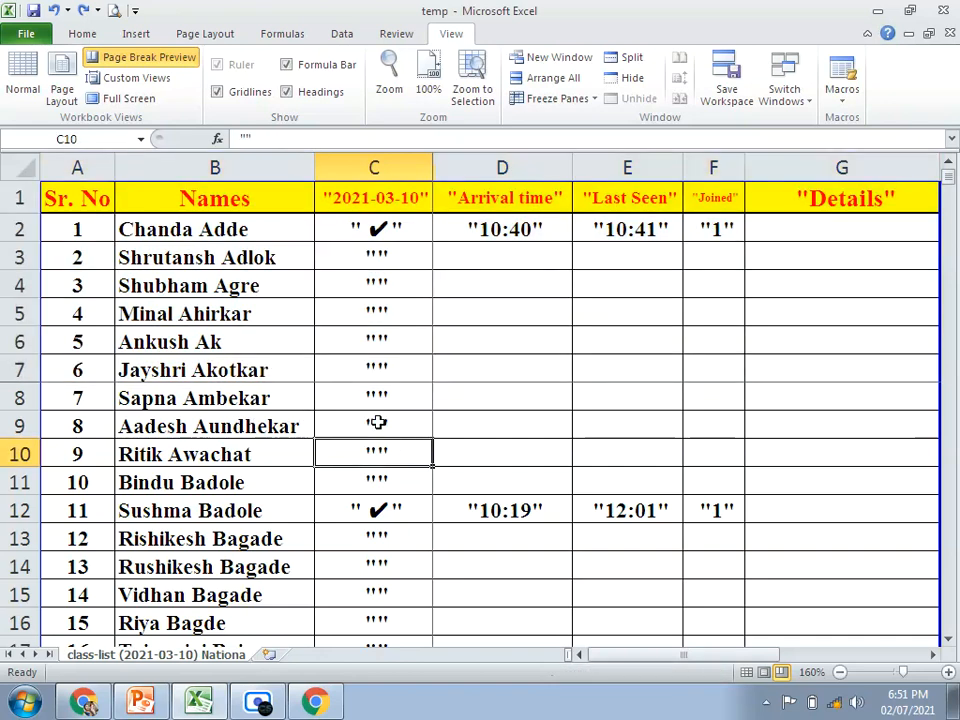
{"action": "scroll", "coordinate": [231, 398], "scroll_direction": "down", "scroll_amount": 1}
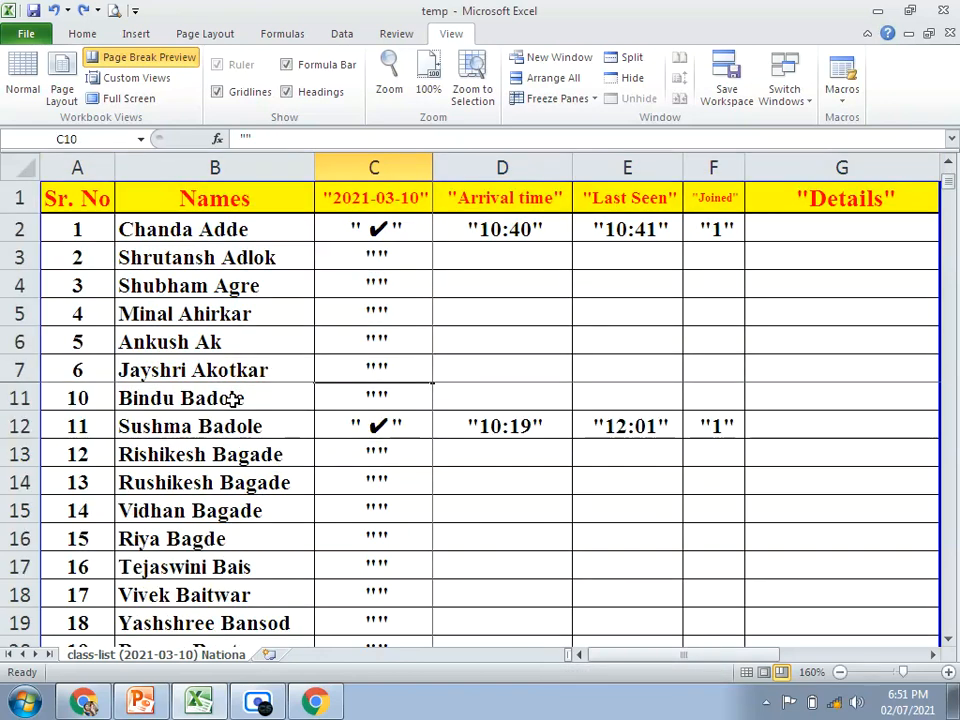
{"action": "scroll", "coordinate": [231, 398], "scroll_direction": "down", "scroll_amount": 1}
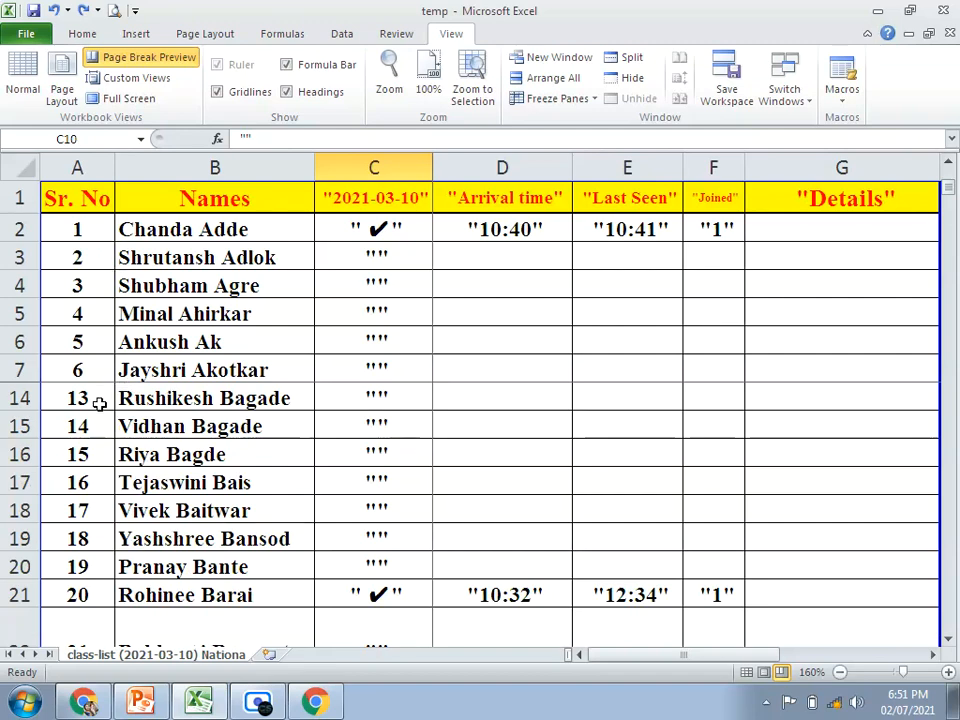
{"action": "scroll", "coordinate": [99, 402], "scroll_direction": "down", "scroll_amount": 6}
{"action": "scroll", "coordinate": [348, 633], "scroll_direction": "down", "scroll_amount": 2}
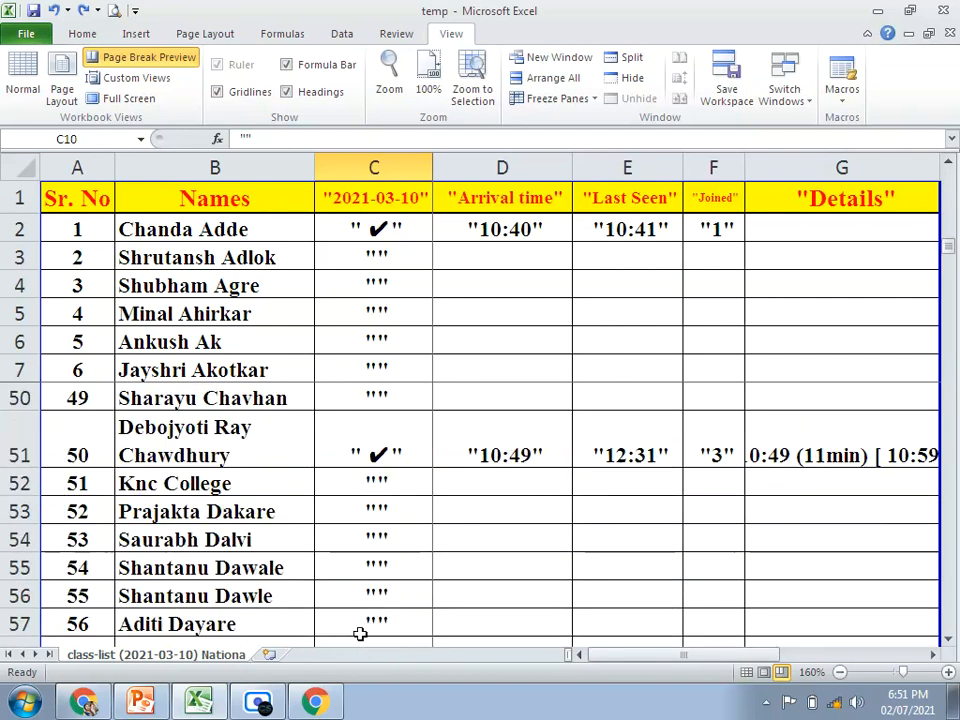
{"action": "mouse_move", "coordinate": [608, 660]}
{"action": "left_mouse_down"}
{"action": "mouse_move", "coordinate": [685, 660]}
{"action": "mouse_move", "coordinate": [612, 658]}
{"action": "left_mouse_up"}
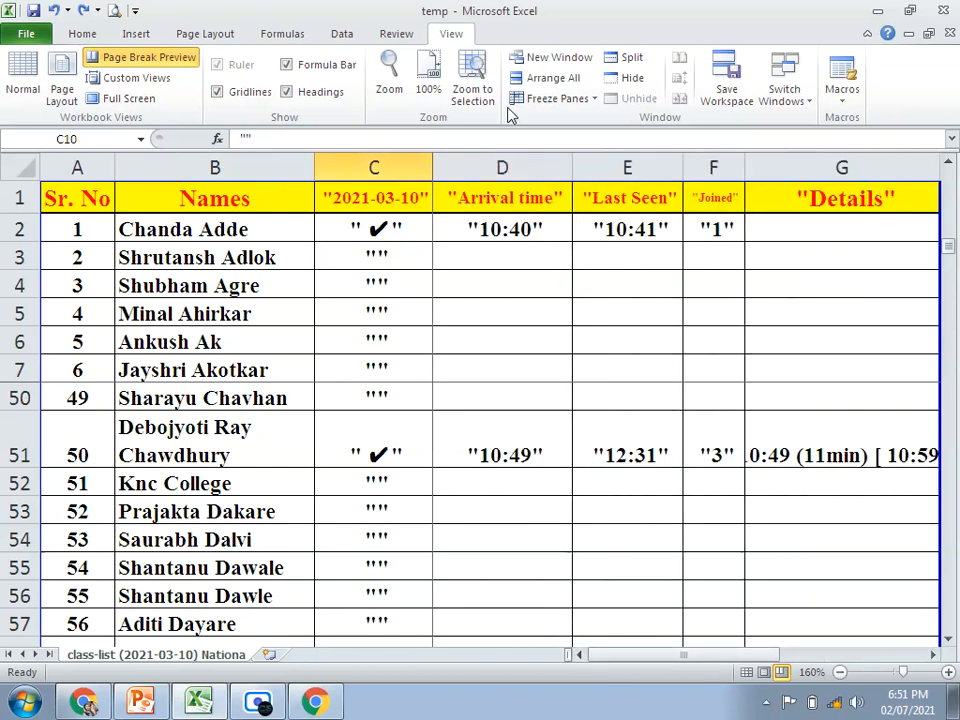
Step: Unfreeze the panes so that all rows and columns of the class list scroll again
{"action": "left_click", "coordinate": [590, 100]}
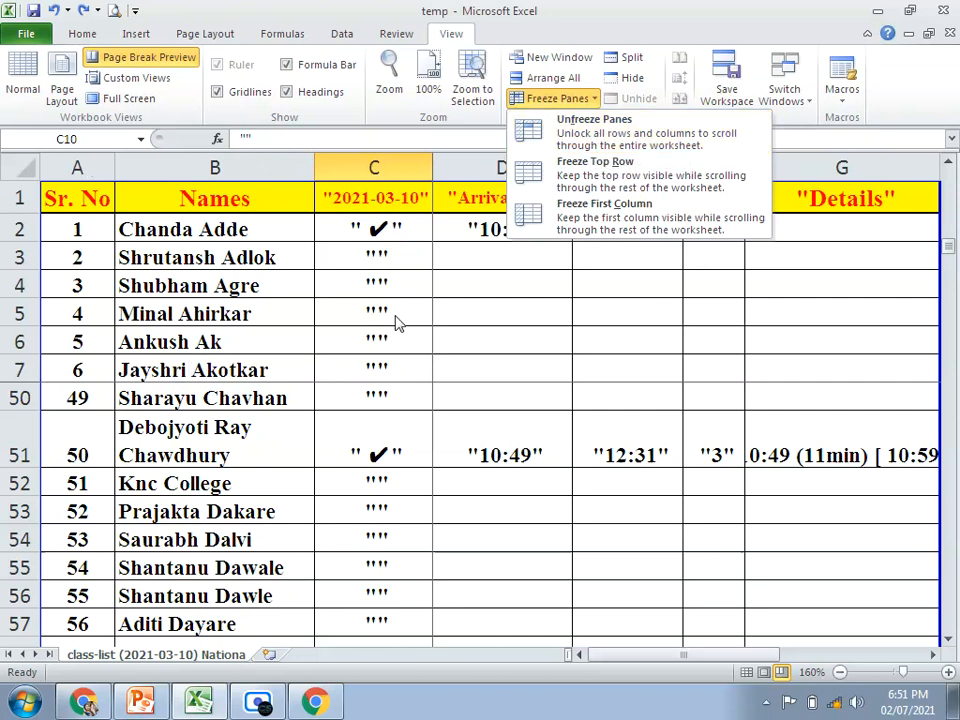
{"action": "left_click", "coordinate": [601, 135]}
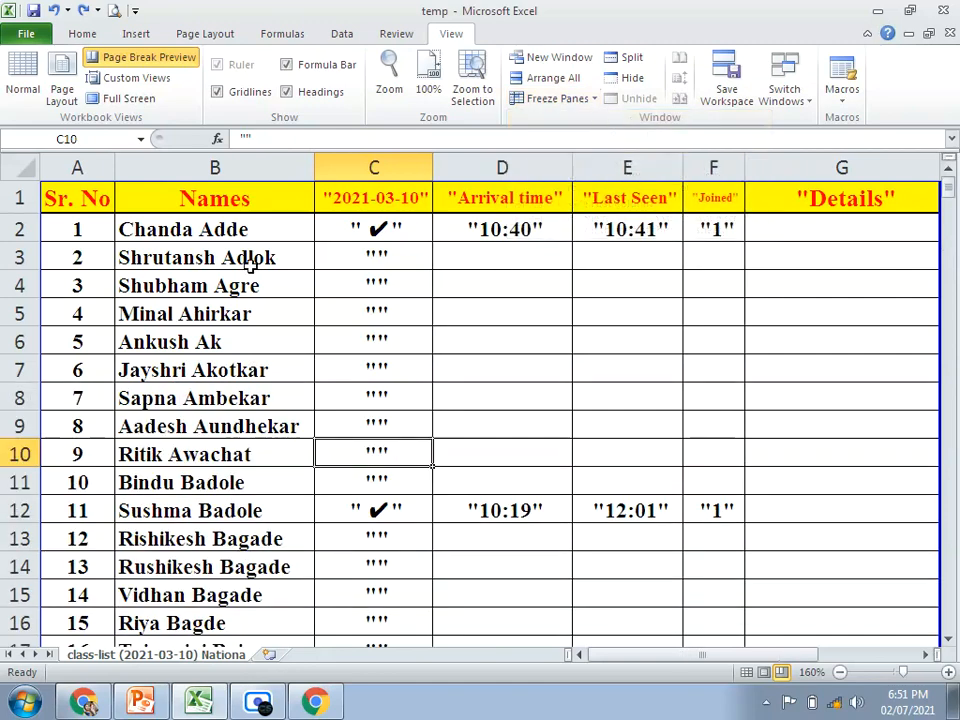
Step: Examine how the header row moves when going through the class list with no panes frozen
{"action": "left_click", "coordinate": [578, 99]}
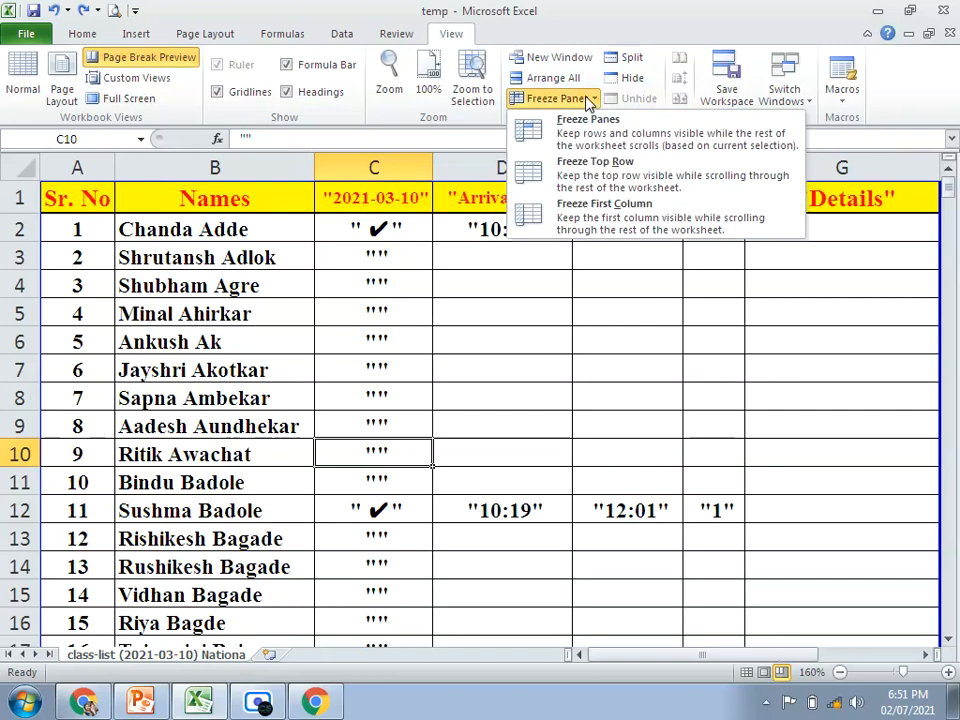
{"action": "left_click", "coordinate": [585, 172]}
{"action": "scroll", "coordinate": [467, 345], "scroll_direction": "down", "scroll_amount": 6}
{"action": "scroll", "coordinate": [468, 346], "scroll_direction": "up", "scroll_amount": 6}
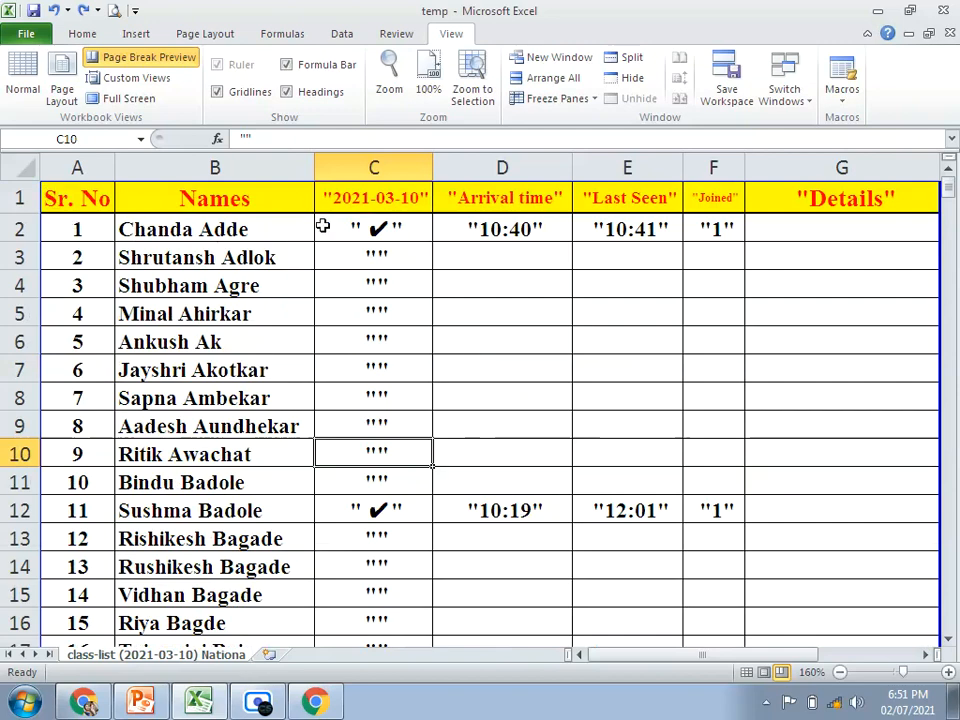
{"action": "scroll", "coordinate": [469, 291], "scroll_direction": "down", "scroll_amount": 8}
{"action": "scroll", "coordinate": [459, 315], "scroll_direction": "up", "scroll_amount": 8}
{"action": "left_click", "coordinate": [460, 205]}
{"action": "scroll", "coordinate": [480, 330], "scroll_direction": "down", "scroll_amount": 12}
{"action": "scroll", "coordinate": [469, 410], "scroll_direction": "down", "scroll_amount": 8}
{"action": "scroll", "coordinate": [469, 405], "scroll_direction": "up", "scroll_amount": 10}
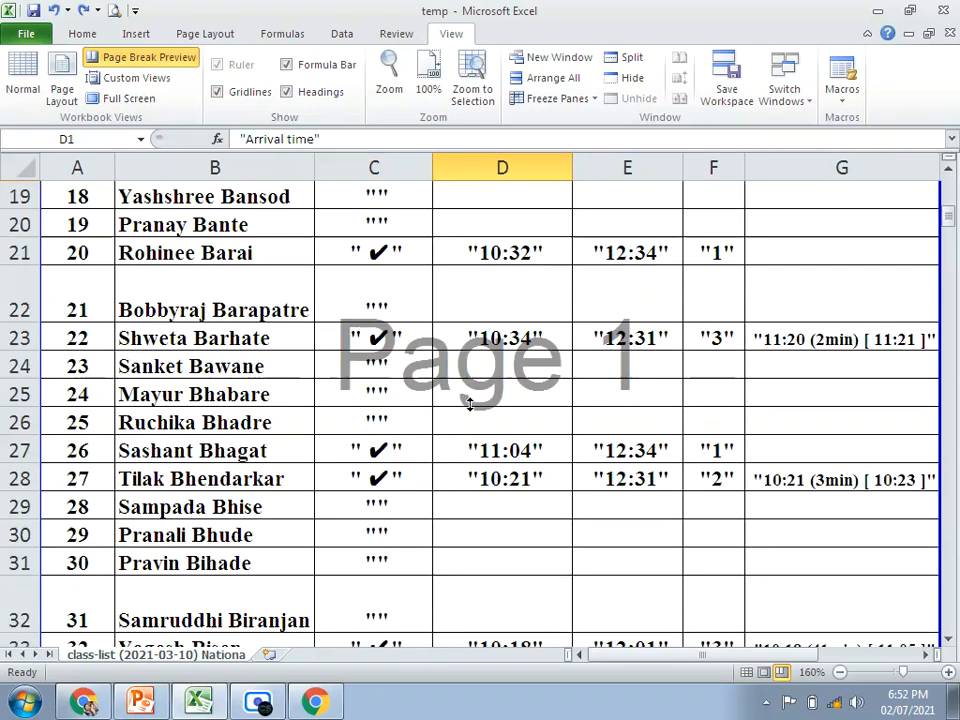
{"action": "left_click", "coordinate": [714, 283]}
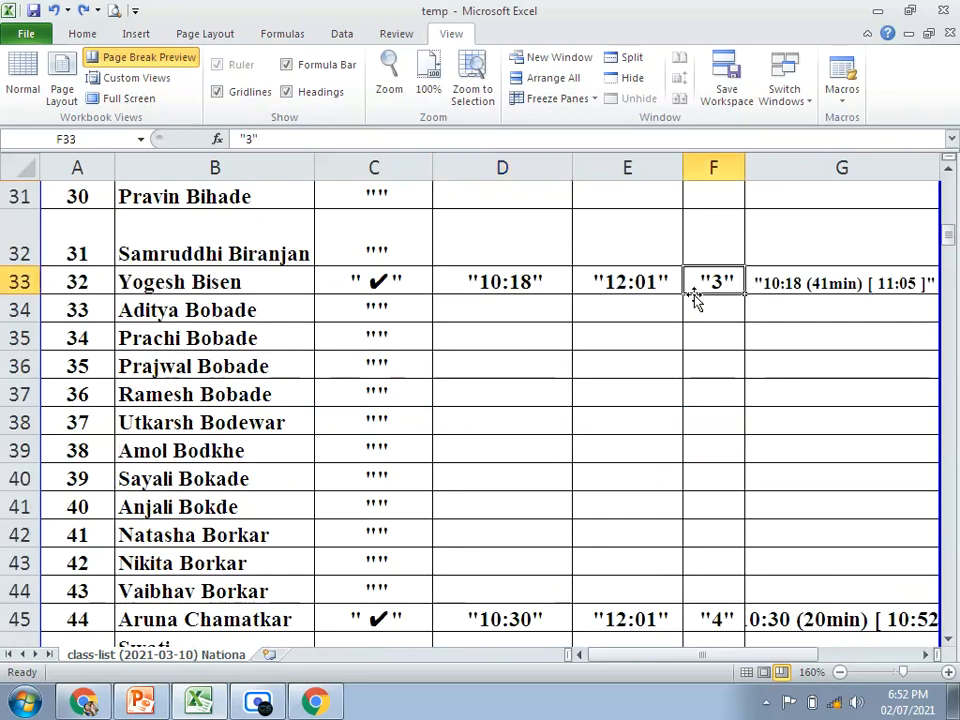
{"action": "scroll", "coordinate": [736, 311], "scroll_direction": "up", "scroll_amount": 5}
{"action": "scroll", "coordinate": [736, 311], "scroll_direction": "up", "scroll_amount": 5}
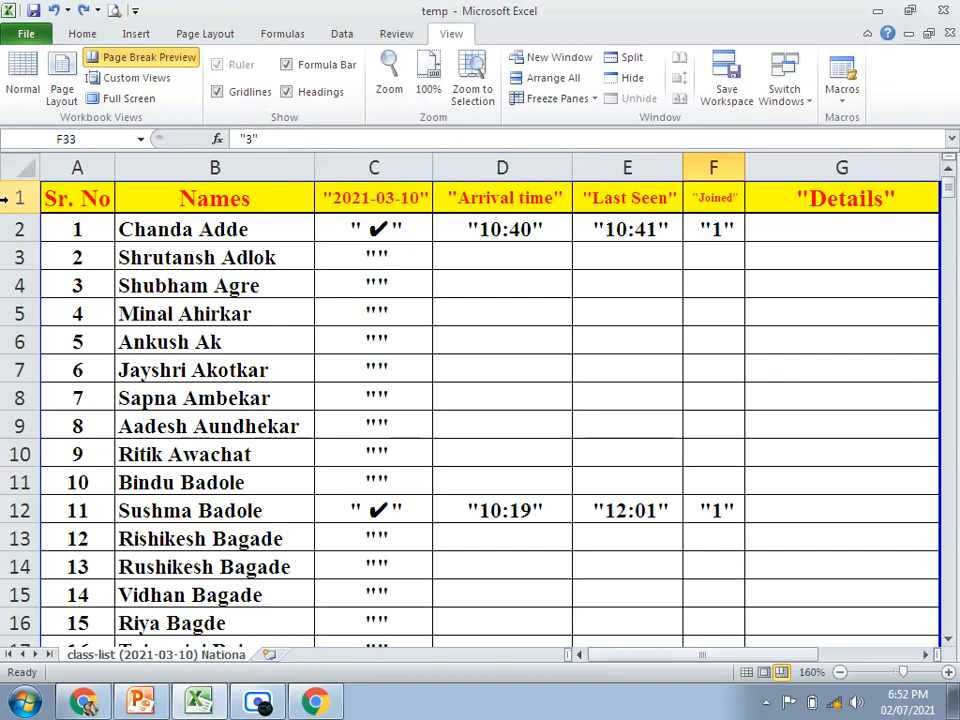
Step: Freeze the top row and check the header row while moving through the class list to its end and back
{"action": "left_click", "coordinate": [567, 102]}
{"action": "left_click", "coordinate": [619, 176]}
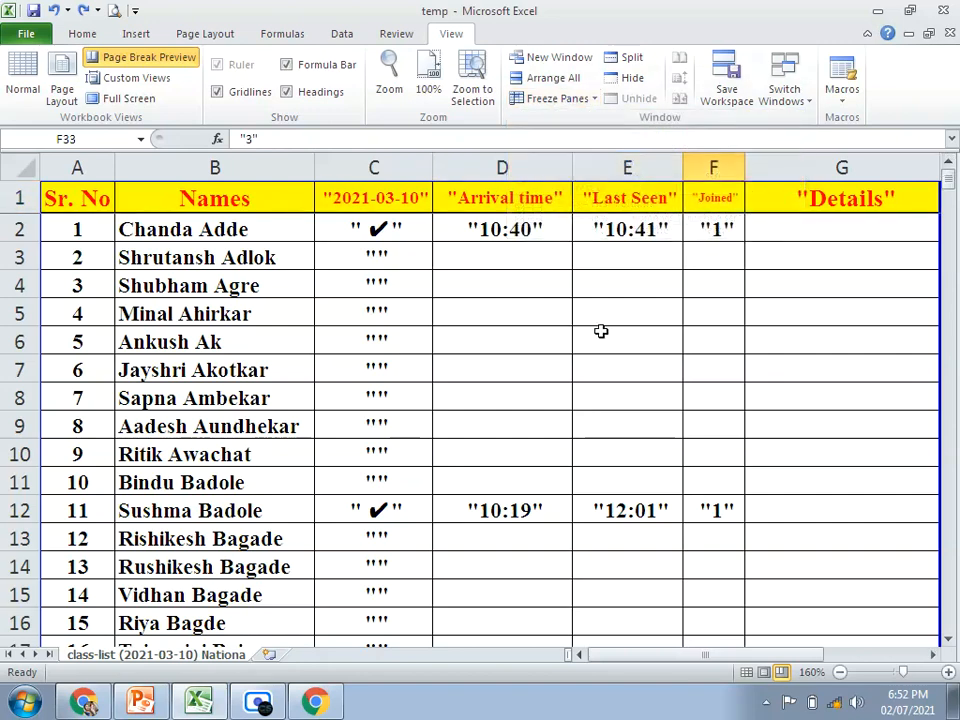
{"action": "scroll", "coordinate": [586, 395], "scroll_direction": "down", "scroll_amount": 20}
{"action": "scroll", "coordinate": [586, 395], "scroll_direction": "down", "scroll_amount": 7}
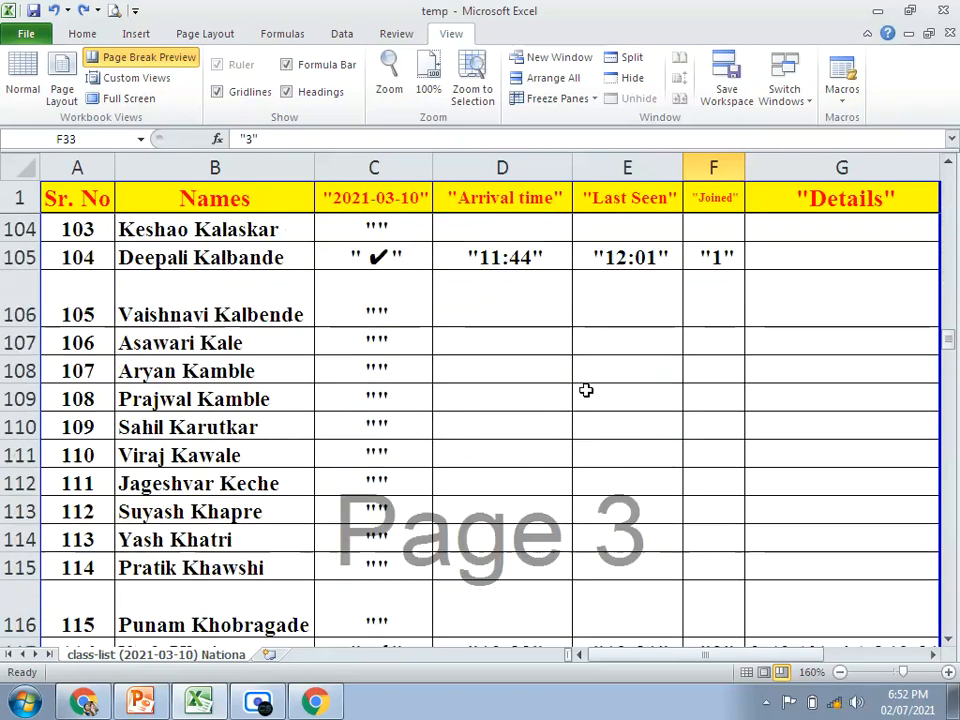
{"action": "scroll", "coordinate": [585, 387], "scroll_direction": "down", "scroll_amount": 20}
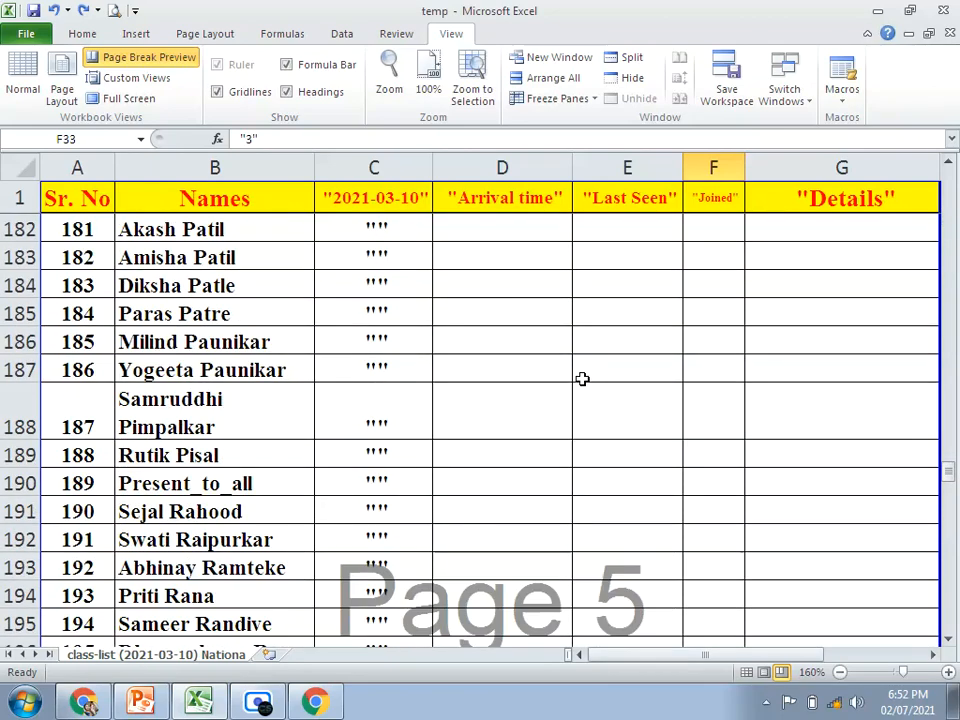
{"action": "scroll", "coordinate": [577, 373], "scroll_direction": "down", "scroll_amount": 10}
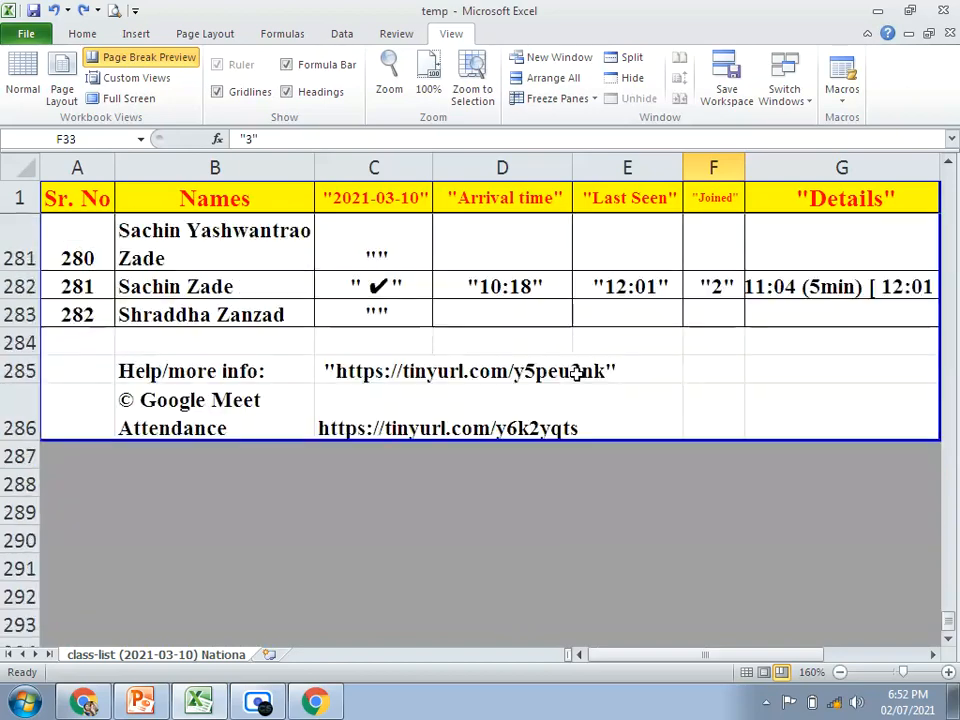
{"action": "scroll", "coordinate": [576, 373], "scroll_direction": "up", "scroll_amount": 20}
{"action": "scroll", "coordinate": [577, 371], "scroll_direction": "up", "scroll_amount": 20}
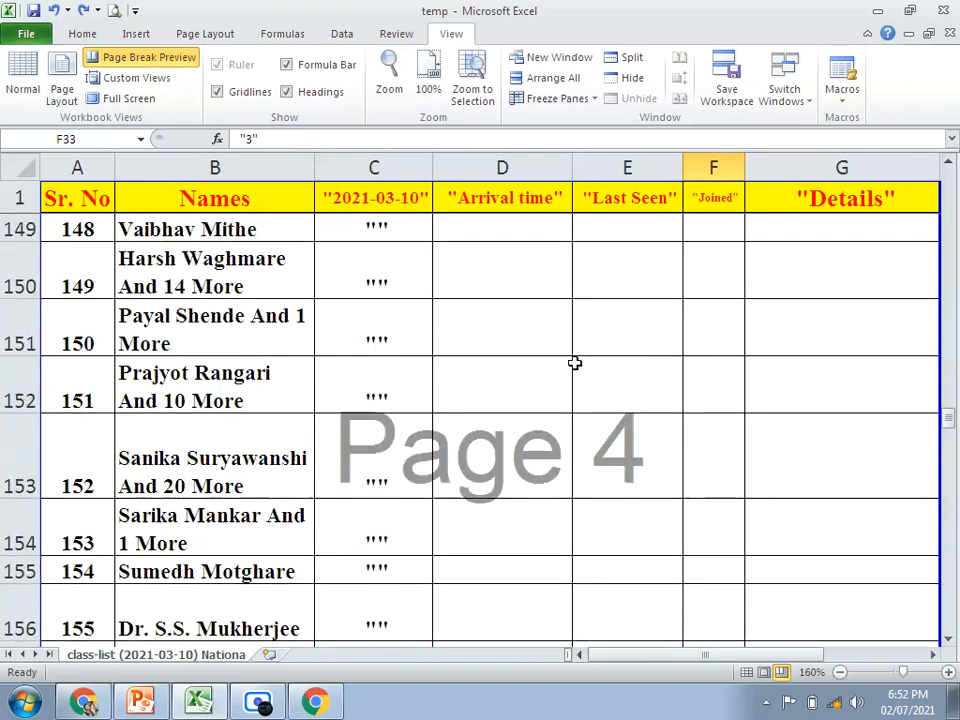
{"action": "scroll", "coordinate": [553, 362], "scroll_direction": "up", "scroll_amount": 20}
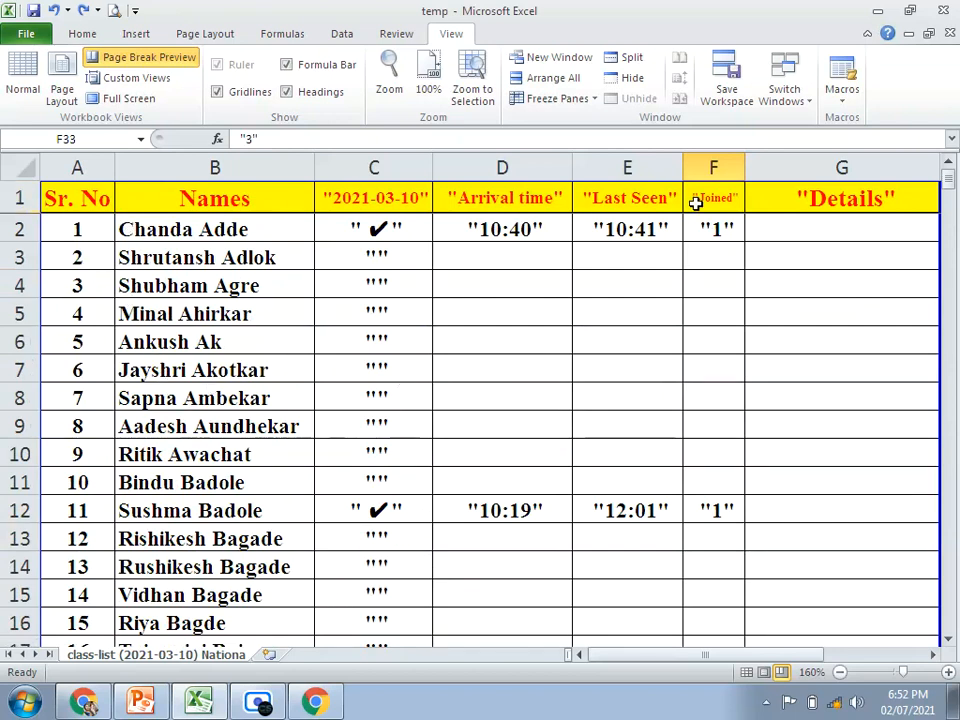
Step: Apply Freeze Top Row again and check the header row from cell D5
{"action": "left_click", "coordinate": [557, 98]}
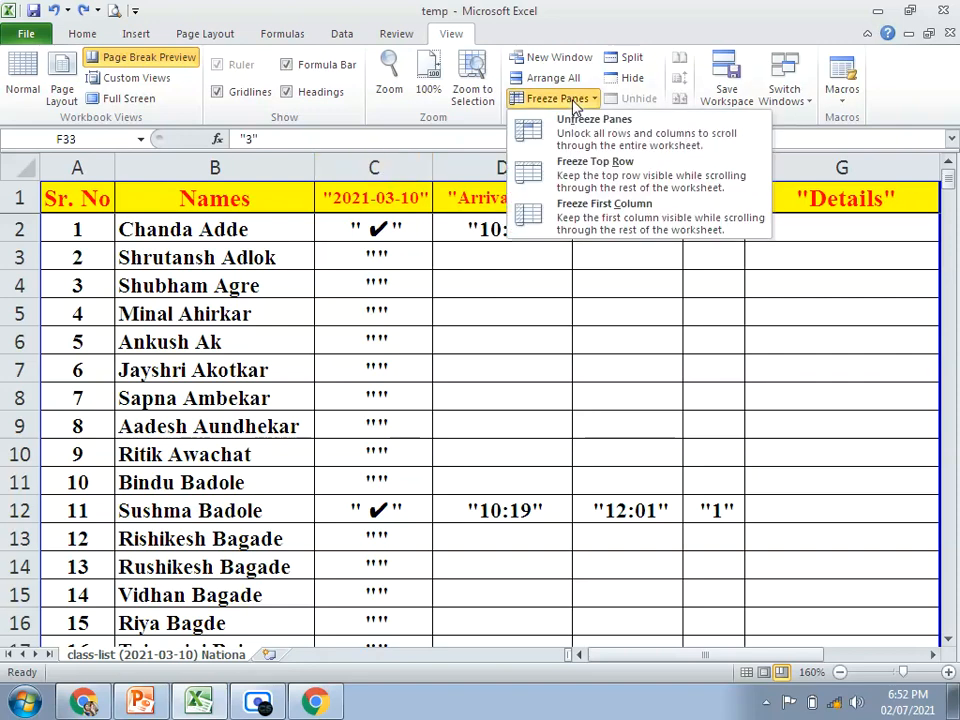
{"action": "left_click", "coordinate": [598, 170]}
{"action": "left_click", "coordinate": [557, 311]}
{"action": "scroll", "coordinate": [557, 318], "scroll_direction": "down", "scroll_amount": 7}
{"action": "scroll", "coordinate": [540, 316], "scroll_direction": "up", "scroll_amount": 7}
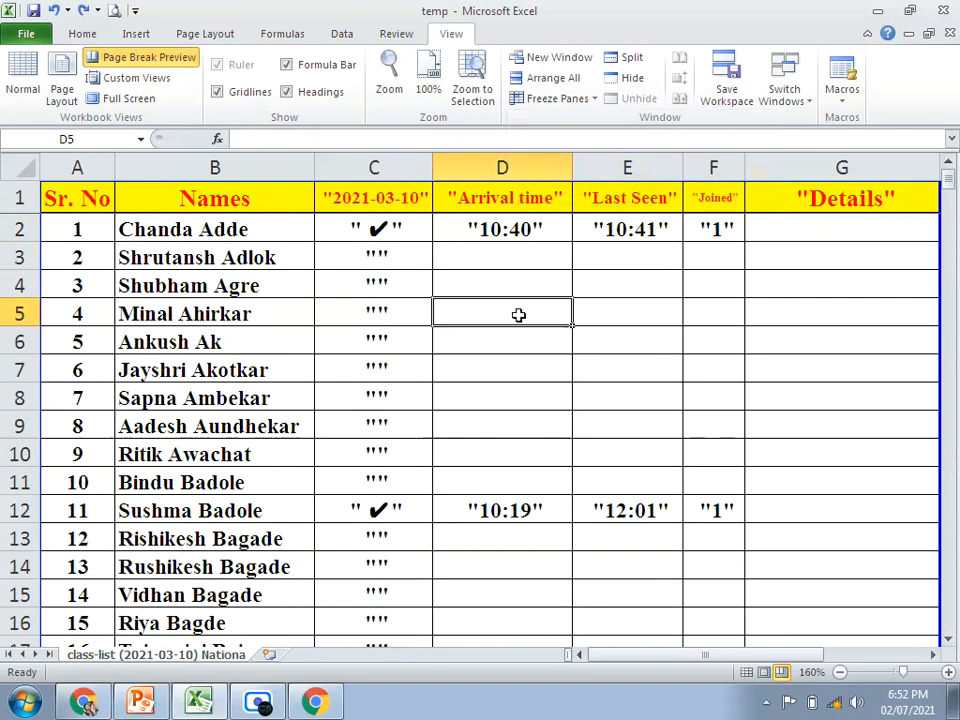
Step: Unfreeze the panes and check how the class list moves with the top row unlocked
{"action": "left_click", "coordinate": [19, 198]}
{"action": "left_click", "coordinate": [589, 100]}
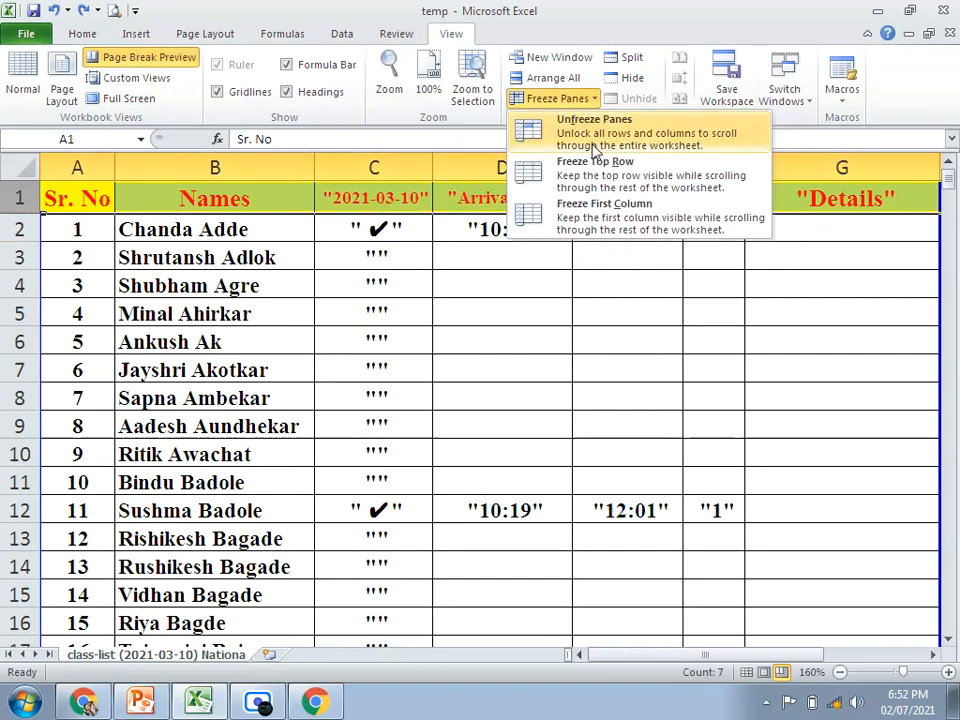
{"action": "left_click", "coordinate": [538, 139]}
{"action": "left_click", "coordinate": [493, 313]}
{"action": "scroll", "coordinate": [495, 317], "scroll_direction": "down", "scroll_amount": 6}
{"action": "scroll", "coordinate": [495, 317], "scroll_direction": "up", "scroll_amount": 6}
Step: Freeze the first column and check how the rows of the class list move vertically
{"action": "left_click", "coordinate": [557, 100]}
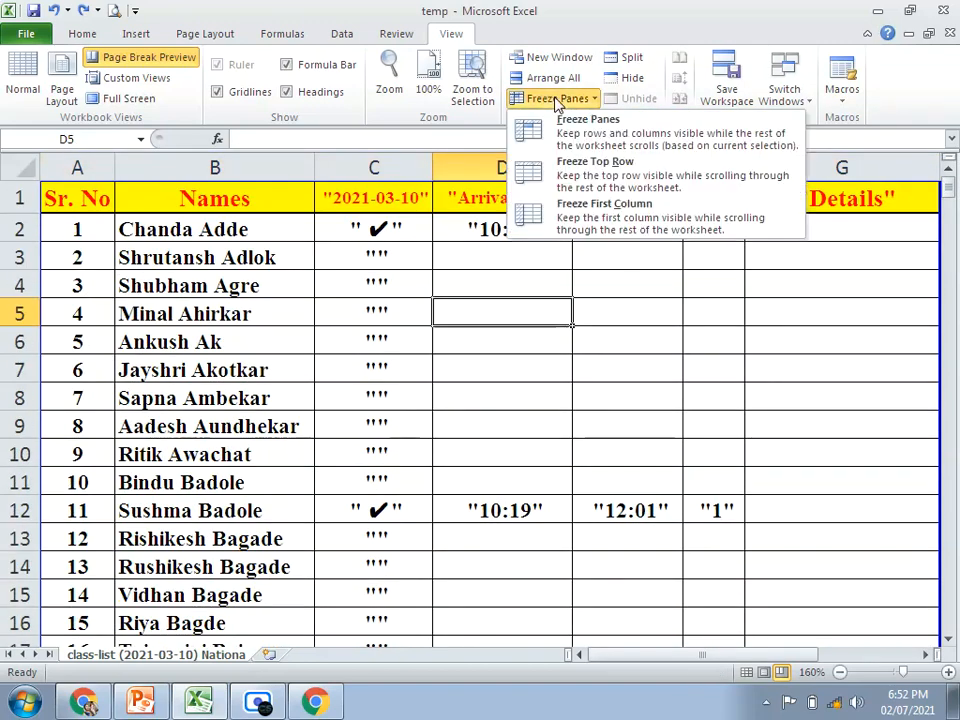
{"action": "left_click", "coordinate": [608, 220]}
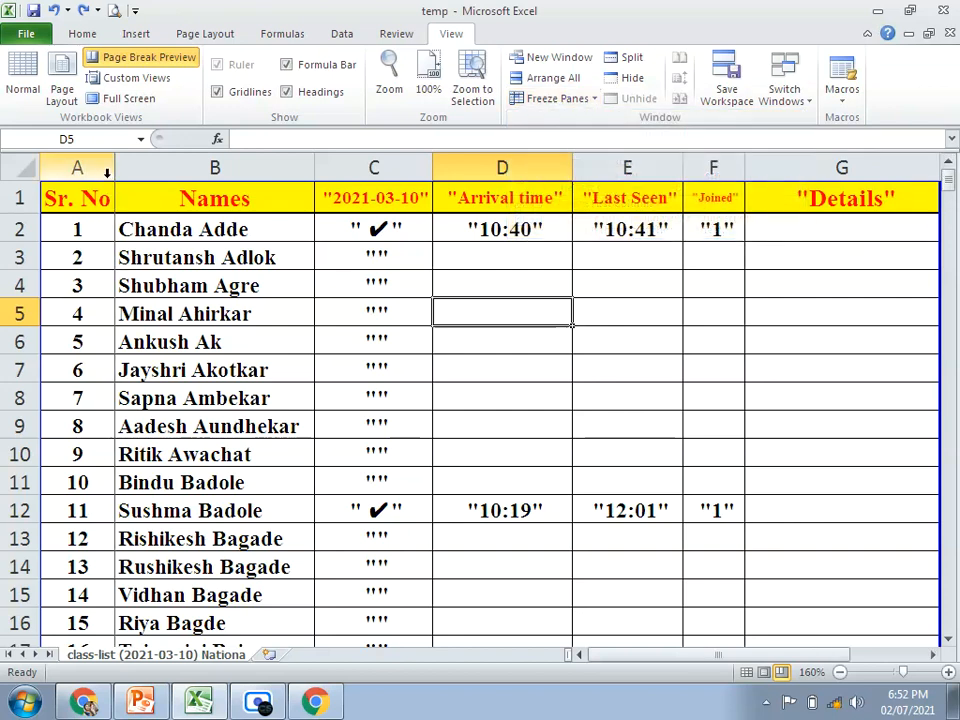
{"action": "scroll", "coordinate": [212, 377], "scroll_direction": "down", "scroll_amount": 20}
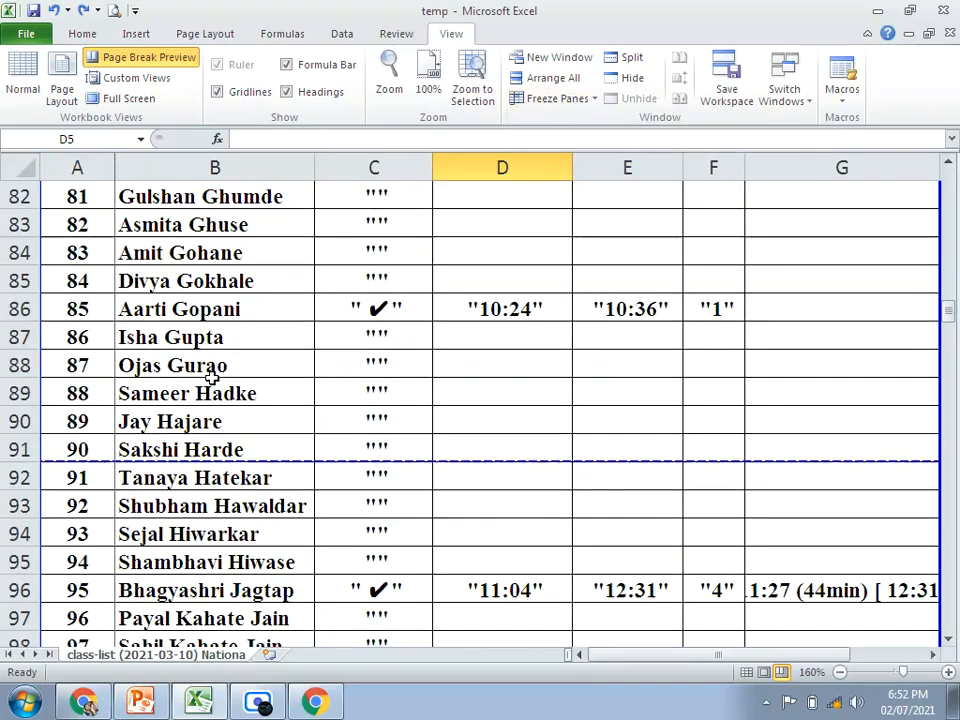
{"action": "scroll", "coordinate": [212, 377], "scroll_direction": "down", "scroll_amount": 20}
{"action": "scroll", "coordinate": [212, 377], "scroll_direction": "up", "scroll_amount": 20}
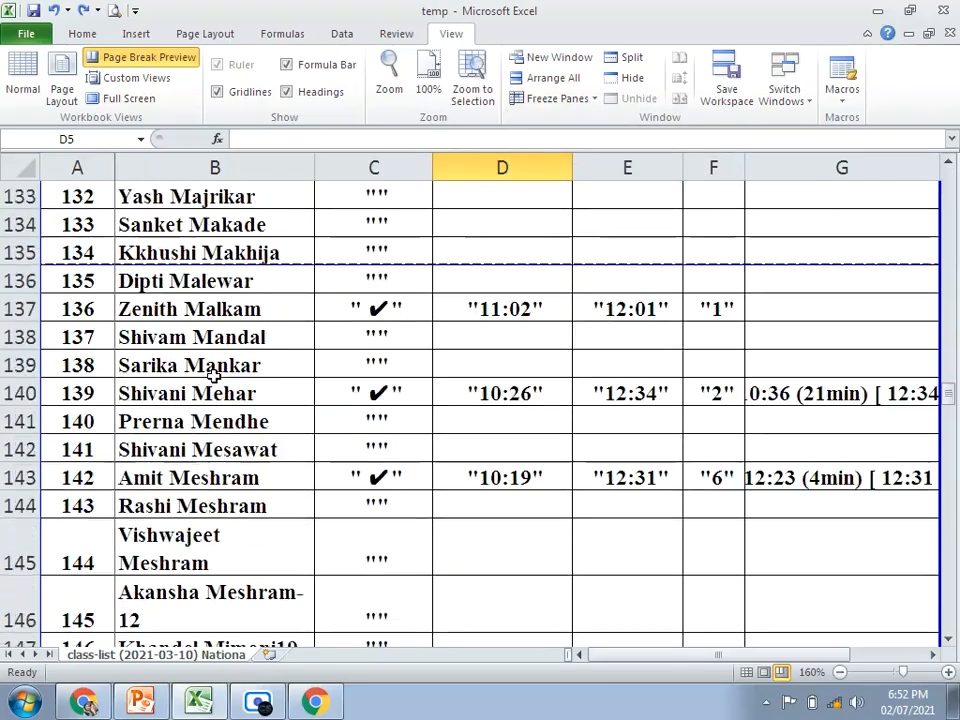
{"action": "scroll", "coordinate": [212, 377], "scroll_direction": "up", "scroll_amount": 20}
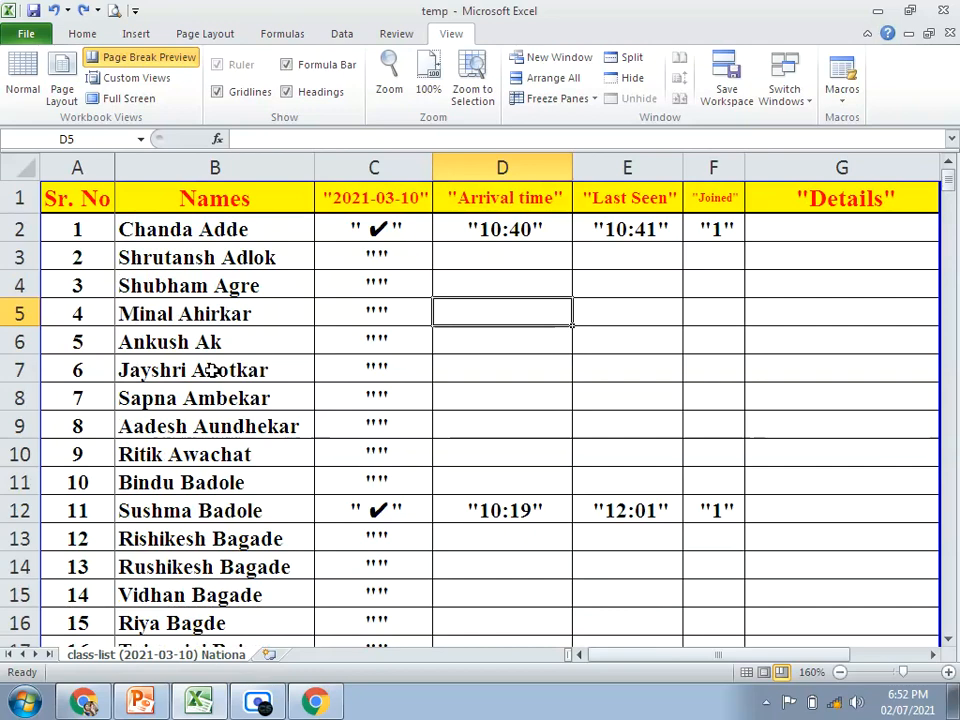
Step: Select columns B to G and examine how they move sideways beside the frozen Sr. No column
{"action": "left_click_drag", "start_coordinate": [617, 658], "coordinate": [563, 671]}
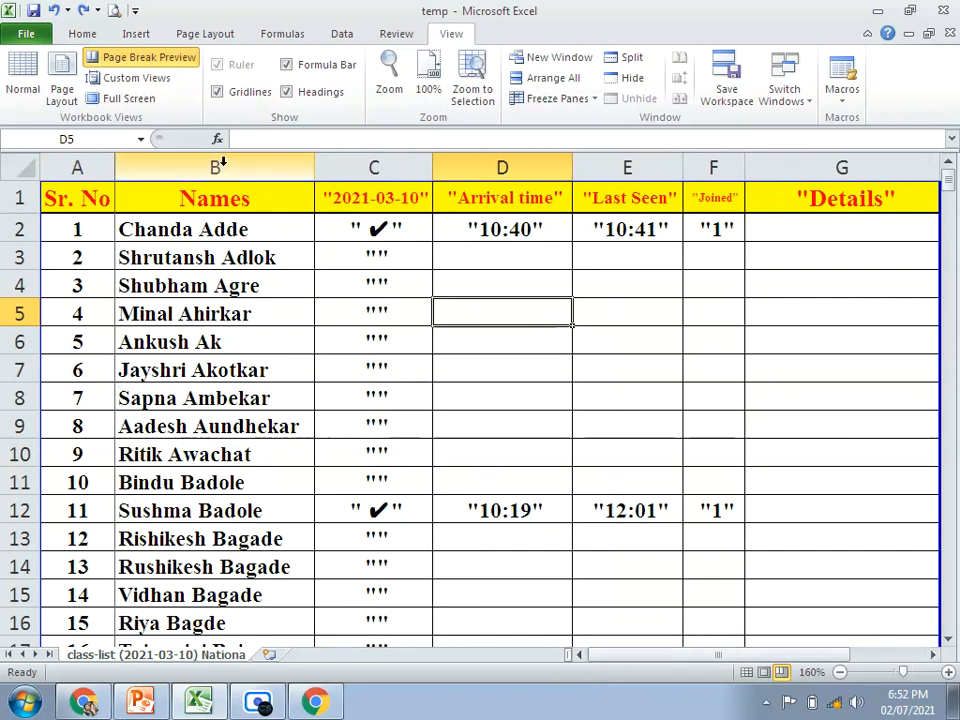
{"action": "left_click", "coordinate": [253, 172]}
{"action": "left_click_drag", "start_coordinate": [253, 172], "coordinate": [760, 168]}
{"action": "left_click_drag", "start_coordinate": [643, 654], "coordinate": [600, 655]}
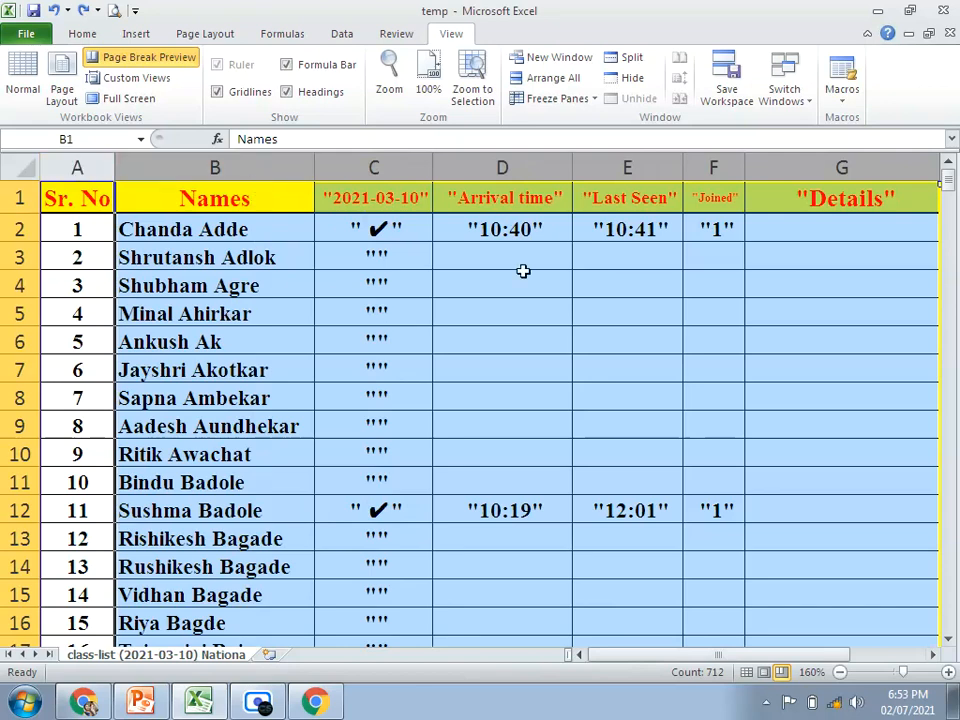
Step: Unfreeze the first column and replace the column selection with cell D6
{"action": "left_click", "coordinate": [567, 104]}
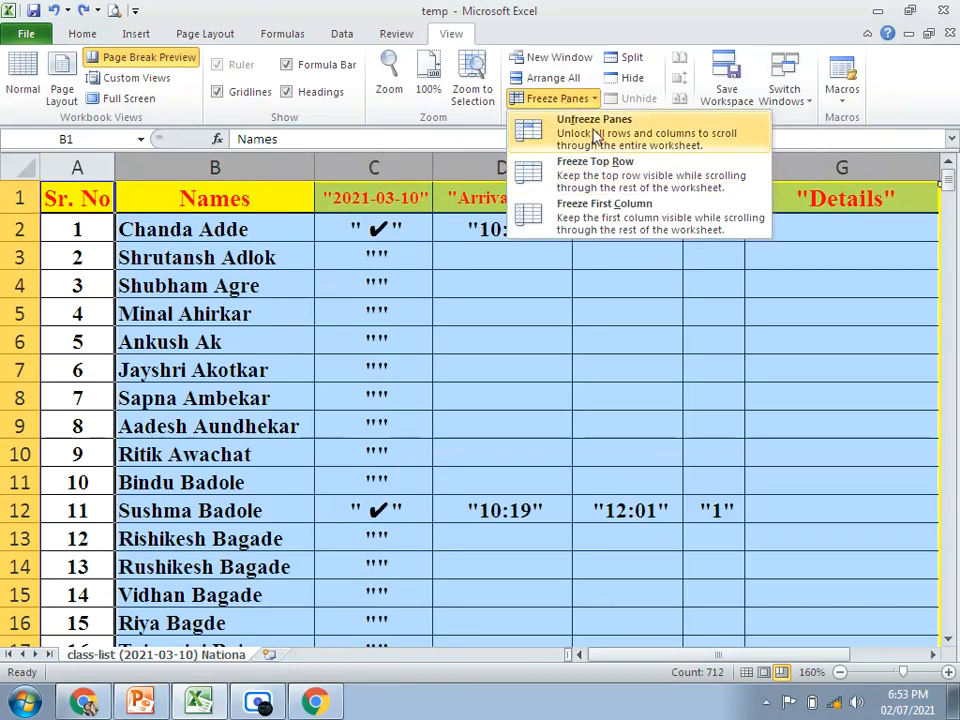
{"action": "left_click", "coordinate": [542, 186]}
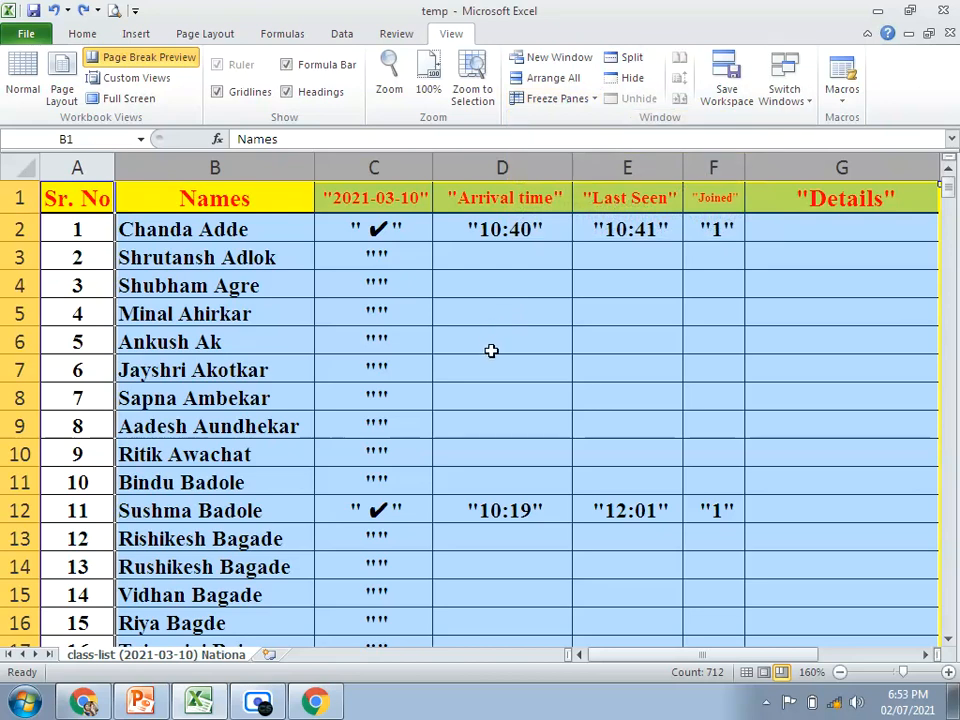
{"action": "left_click", "coordinate": [491, 352]}
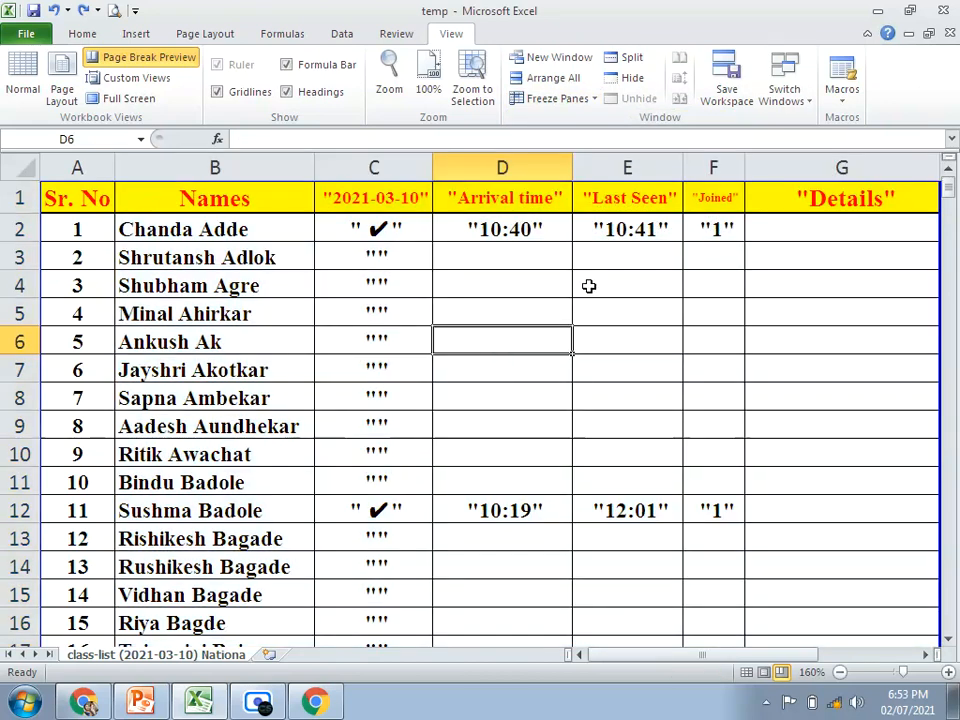
Step: Select row 1, freeze the top row, and check the header while moving through the class list
{"action": "left_click", "coordinate": [18, 200]}
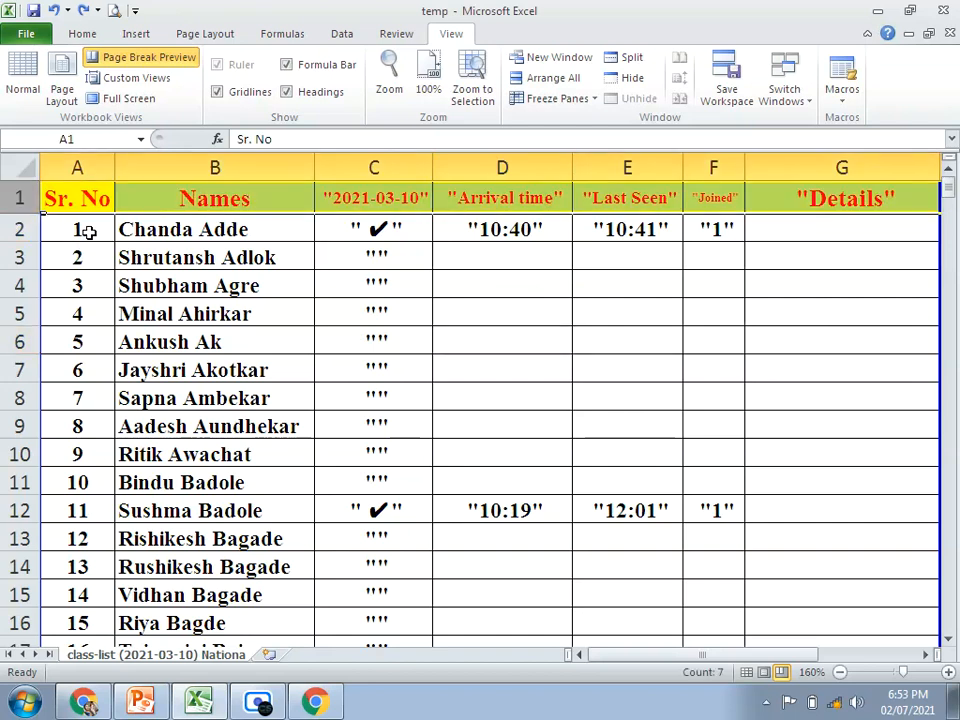
{"action": "left_click", "coordinate": [550, 98]}
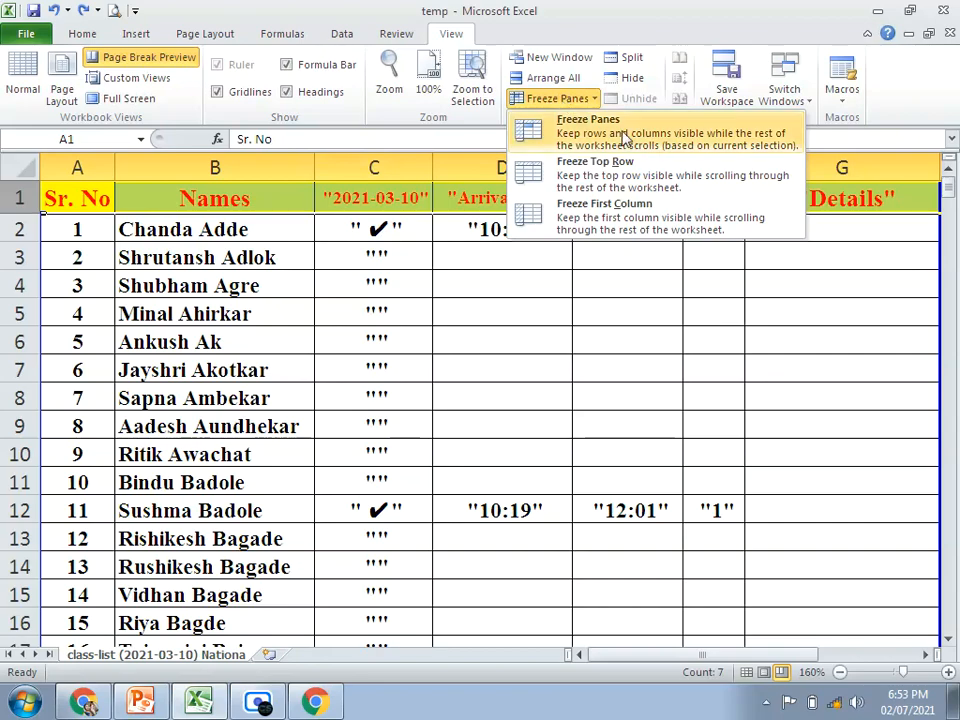
{"action": "left_click", "coordinate": [622, 174]}
{"action": "scroll", "coordinate": [493, 320], "scroll_direction": "down", "scroll_amount": 8}
{"action": "scroll", "coordinate": [493, 320], "scroll_direction": "down", "scroll_amount": 15}
{"action": "scroll", "coordinate": [493, 322], "scroll_direction": "up", "scroll_amount": 20}
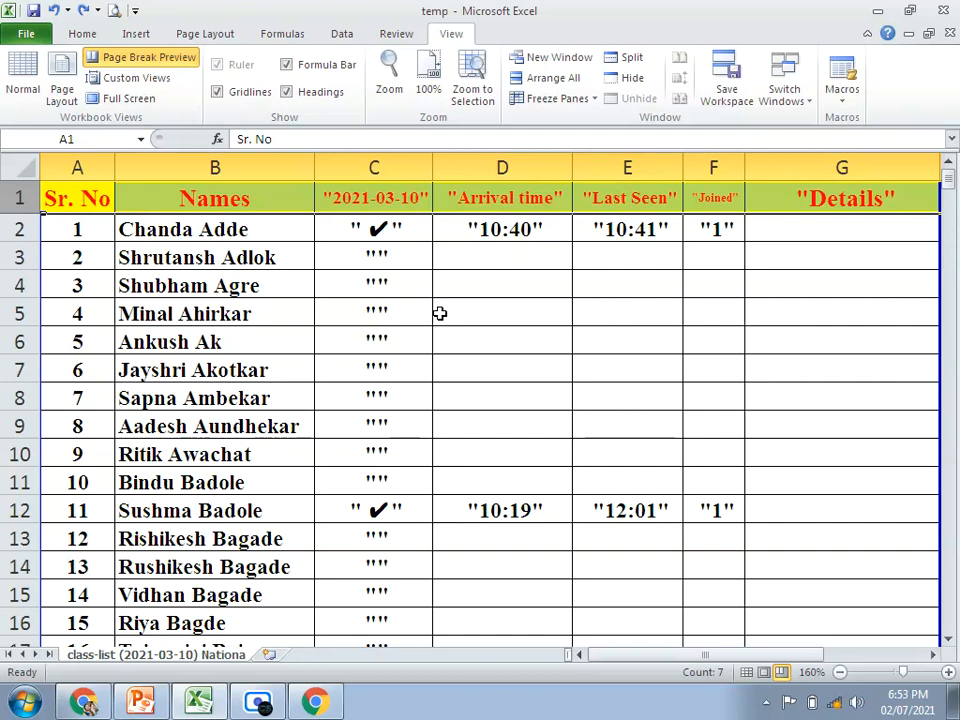
{"action": "left_click", "coordinate": [559, 101]}
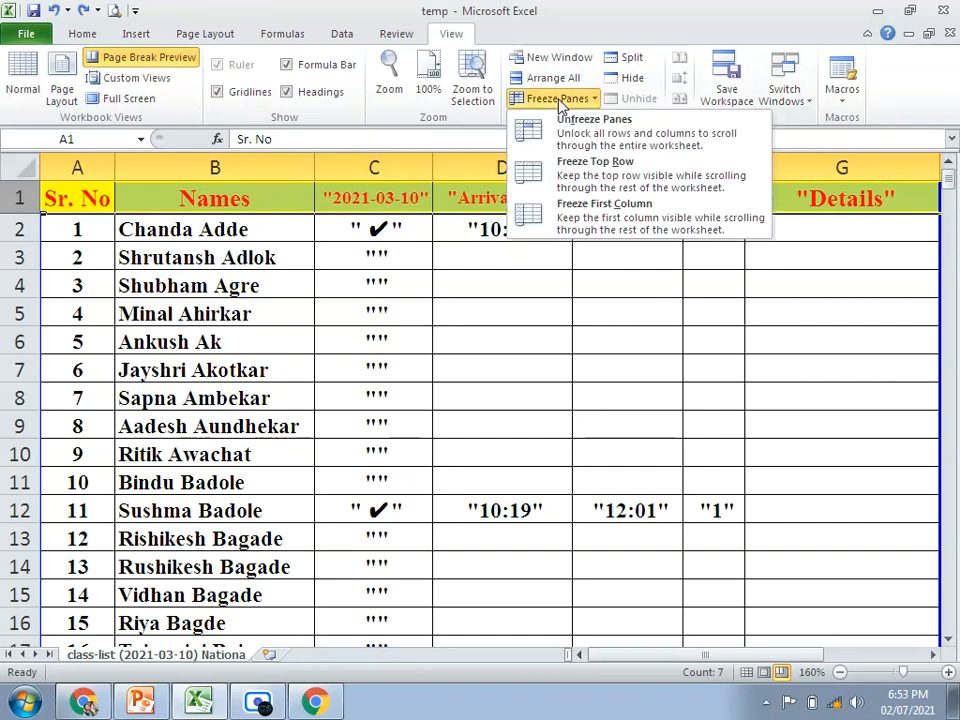
{"action": "left_click", "coordinate": [470, 300]}
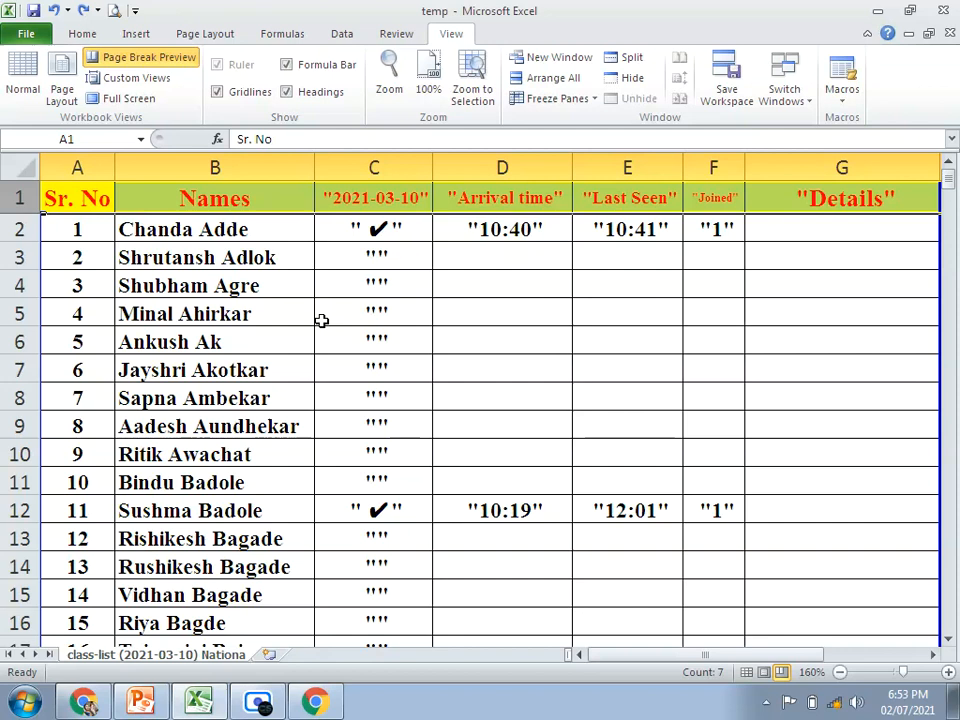
Step: Preview the printout and examine pages 1 and 2 for the header row, then return to the worksheet
{"action": "left_click", "coordinate": [205, 34]}
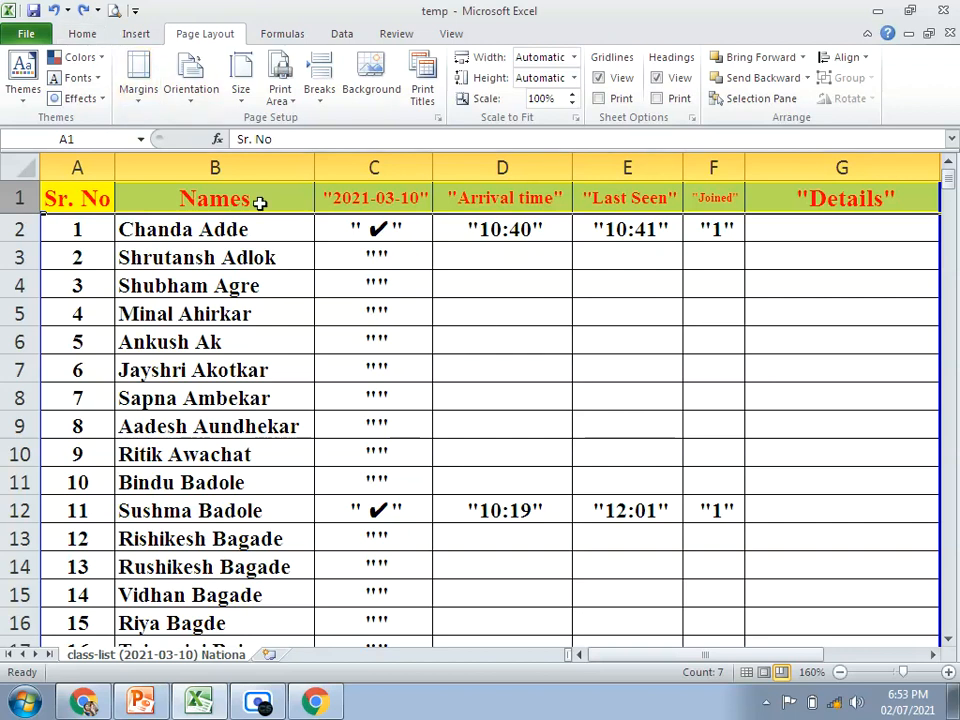
{"action": "left_click", "coordinate": [429, 293]}
{"action": "left_click", "coordinate": [112, 11]}
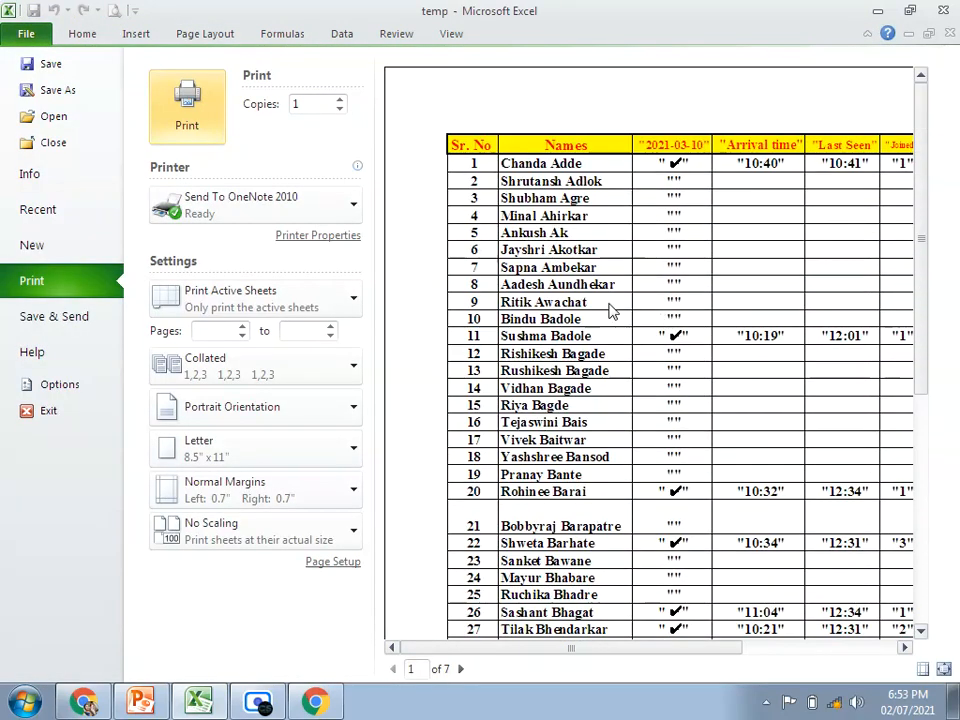
{"action": "scroll", "coordinate": [500, 181], "scroll_direction": "down", "scroll_amount": 3}
{"action": "scroll", "coordinate": [495, 181], "scroll_direction": "up", "scroll_amount": 3}
{"action": "scroll", "coordinate": [570, 450], "scroll_direction": "down", "scroll_amount": 2}
{"action": "left_click", "coordinate": [459, 670]}
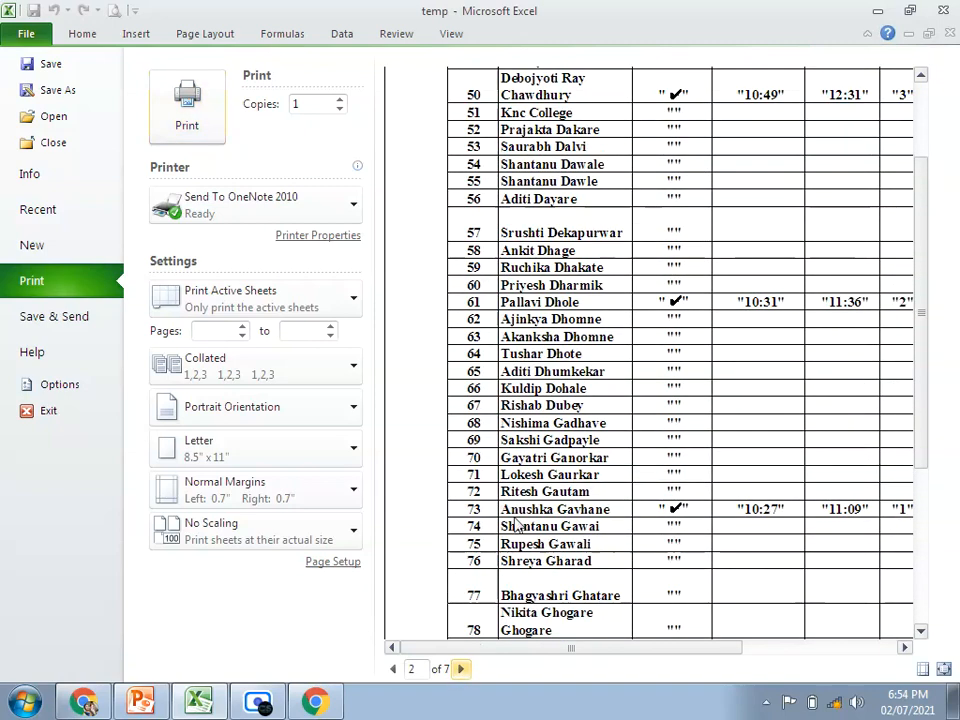
{"action": "scroll", "coordinate": [528, 480], "scroll_direction": "up", "scroll_amount": 3}
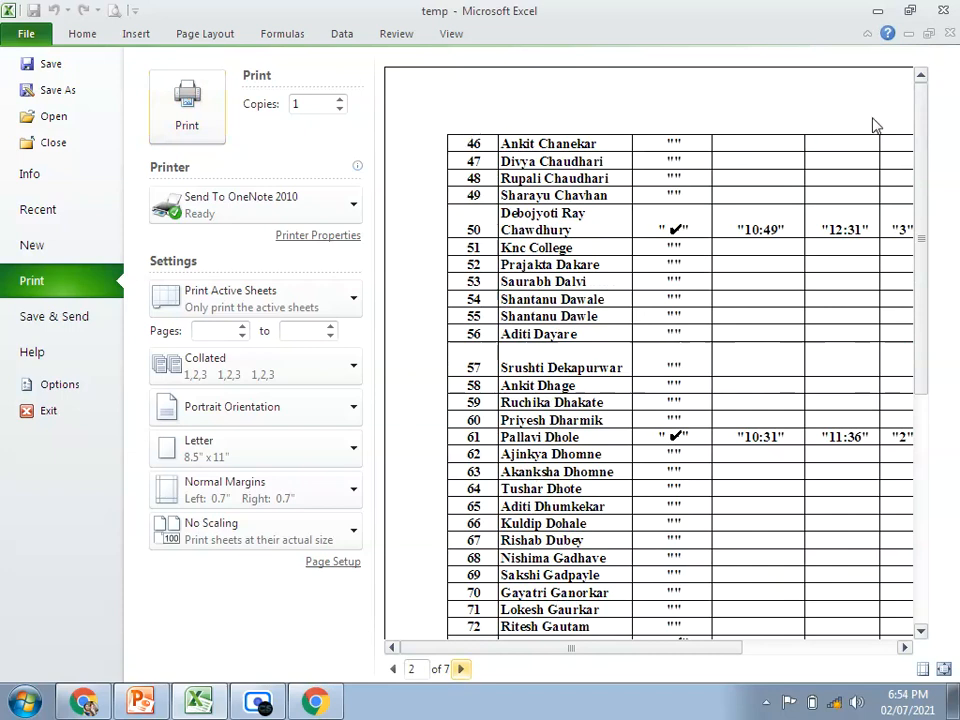
{"action": "key", "text": "Escape"}
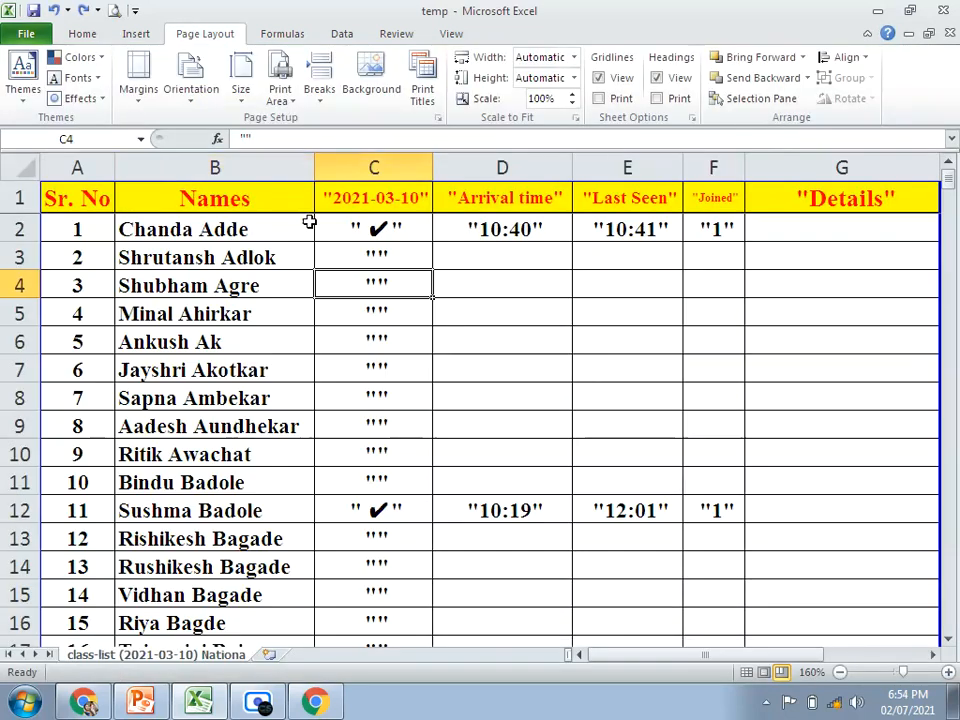
Step: Set the class list's paper size to A4 in the page setup and look over its margin and header/footer settings
{"action": "left_click", "coordinate": [424, 93]}
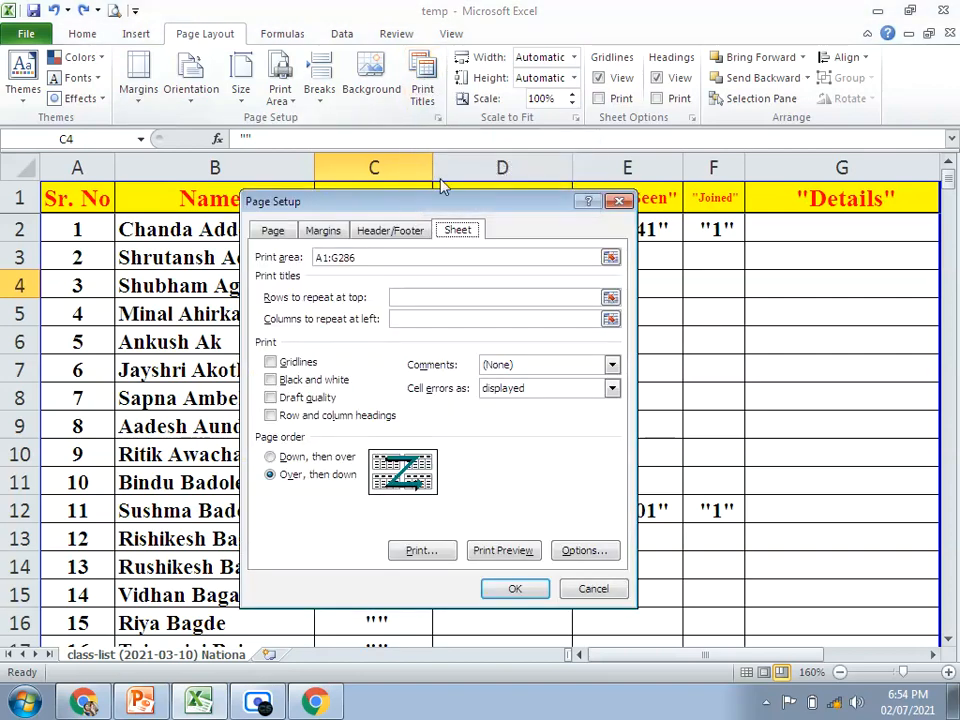
{"action": "left_click_drag", "start_coordinate": [469, 196], "coordinate": [451, 134]}
{"action": "left_click", "coordinate": [250, 170]}
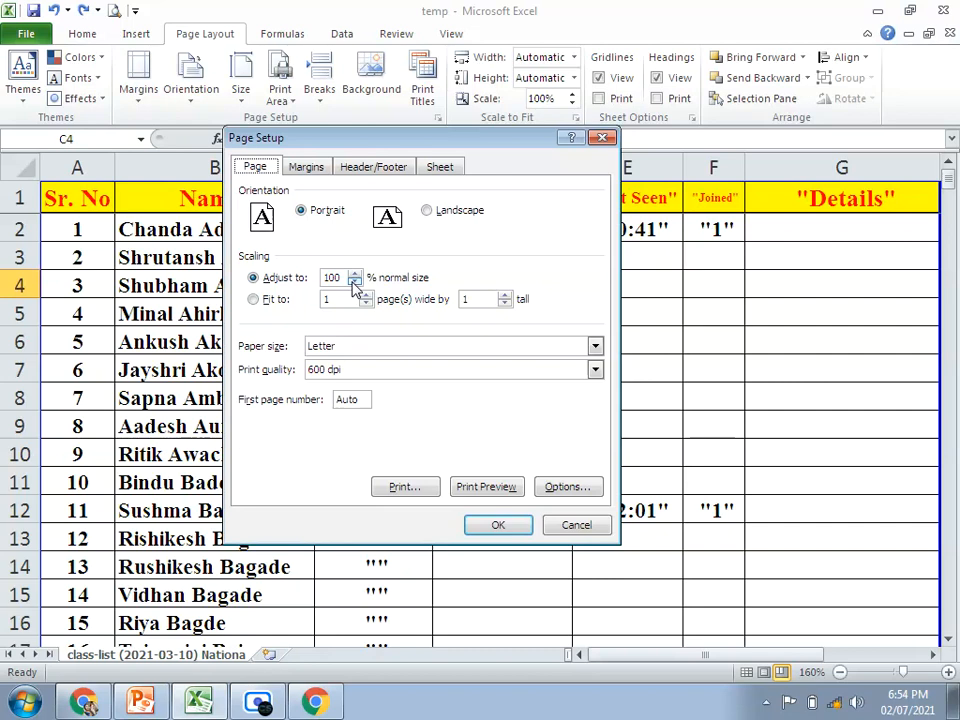
{"action": "left_click", "coordinate": [380, 350]}
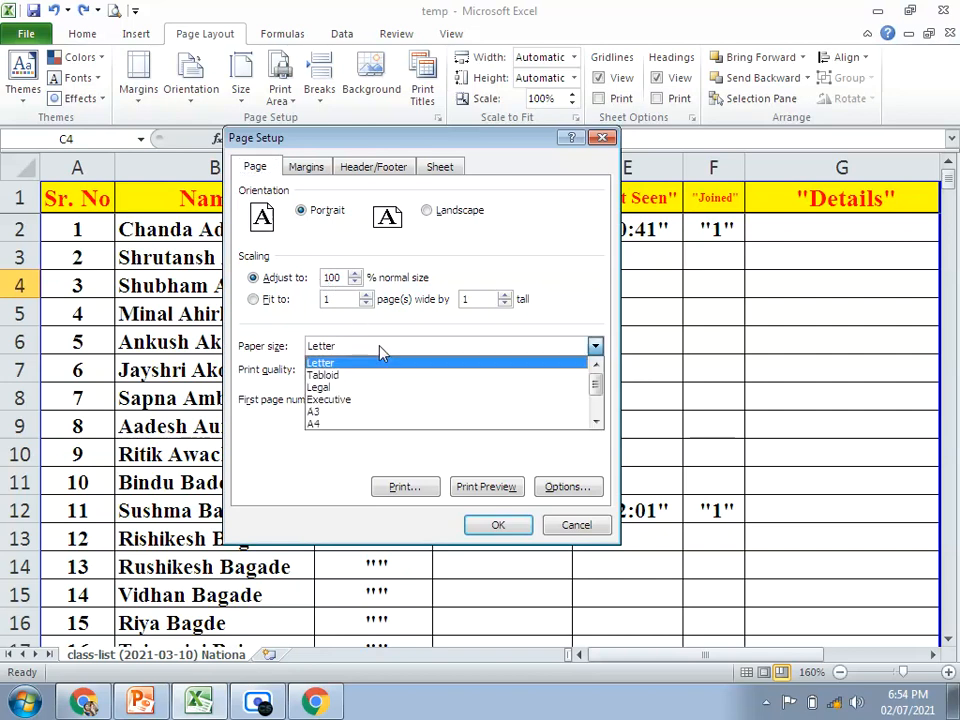
{"action": "left_click", "coordinate": [329, 424]}
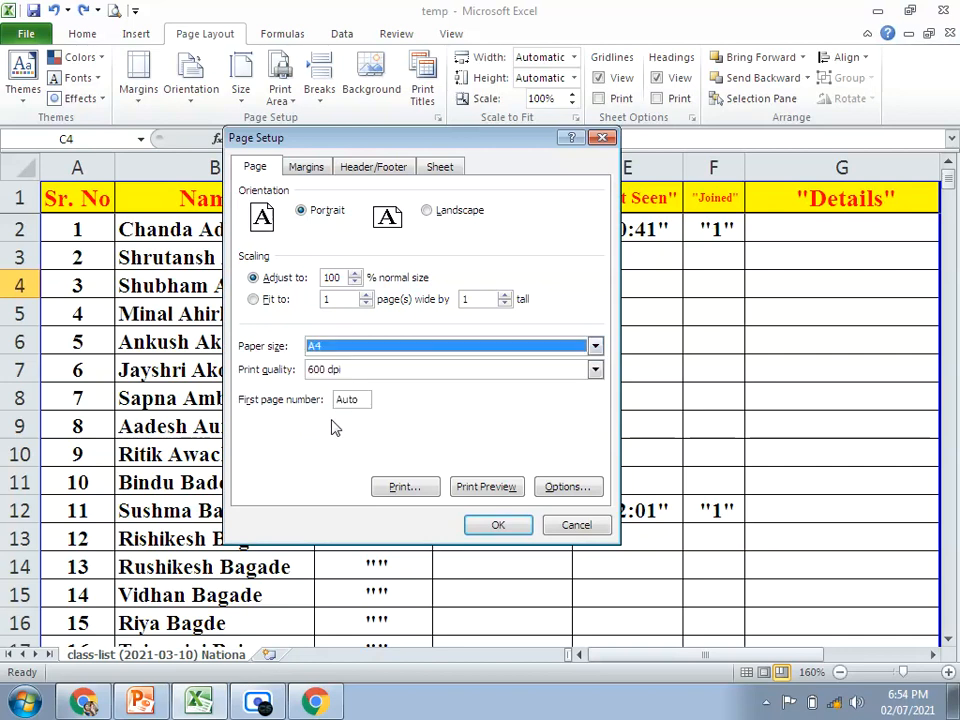
{"action": "left_click", "coordinate": [312, 169]}
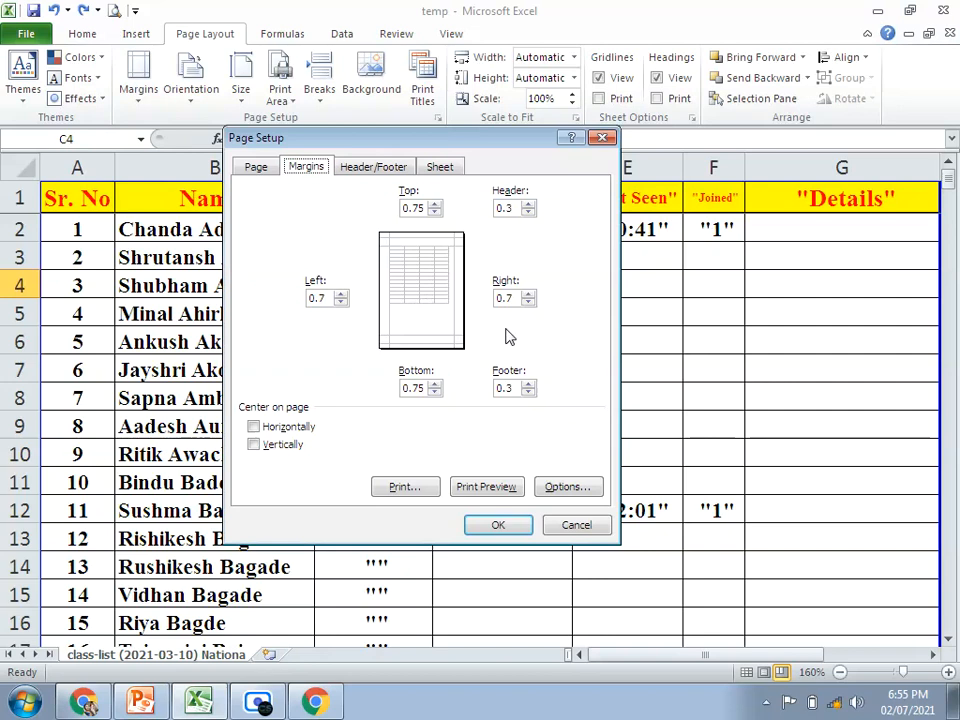
{"action": "left_click", "coordinate": [368, 168]}
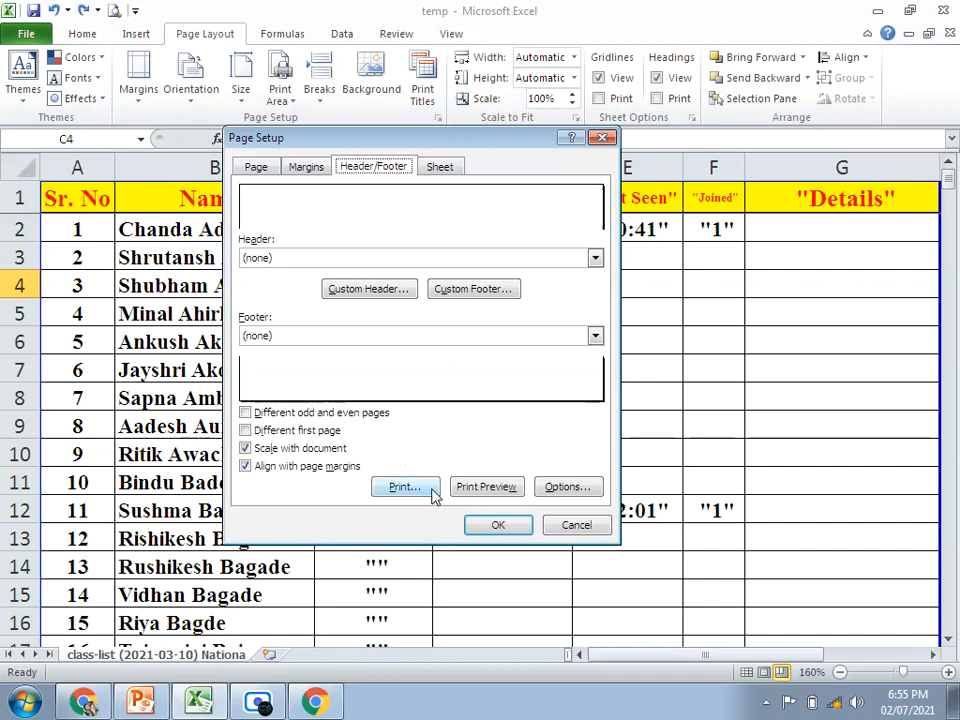
Step: Set row 1 ($1:$1) as the rows to repeat at top of every printed page
{"action": "left_click", "coordinate": [441, 168]}
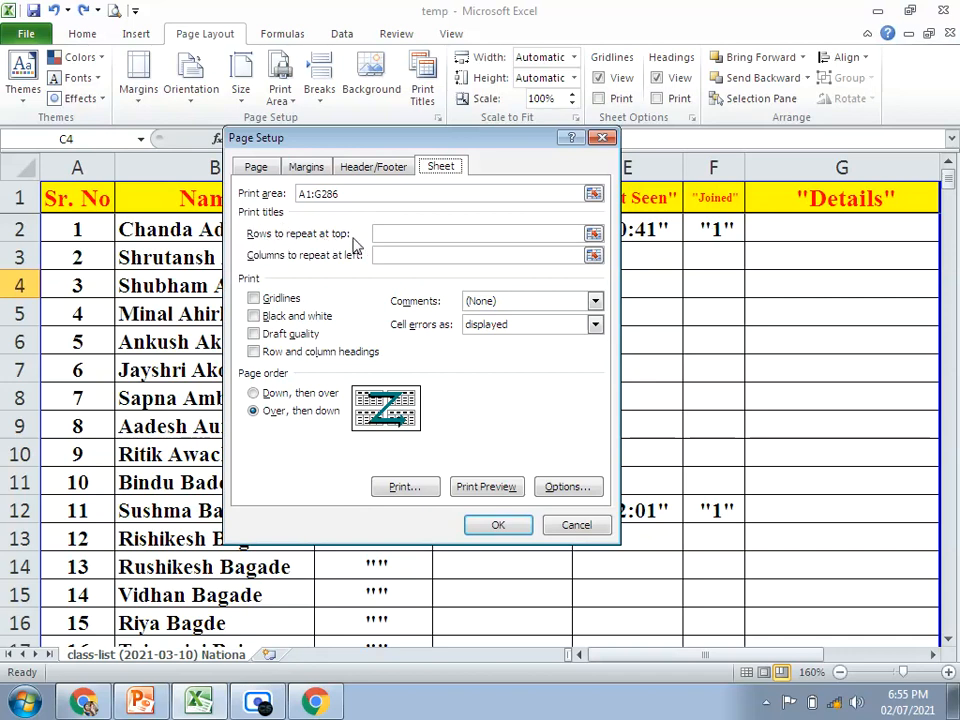
{"action": "left_click", "coordinate": [390, 235]}
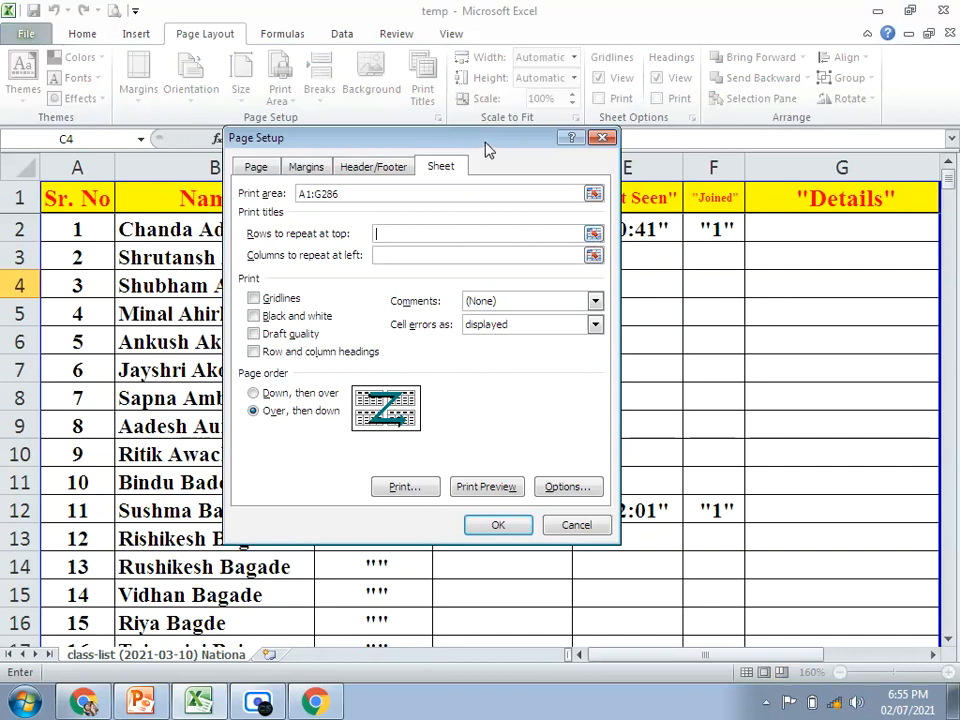
{"action": "left_click_drag", "start_coordinate": [489, 150], "coordinate": [600, 176]}
{"action": "left_click", "coordinate": [701, 260]}
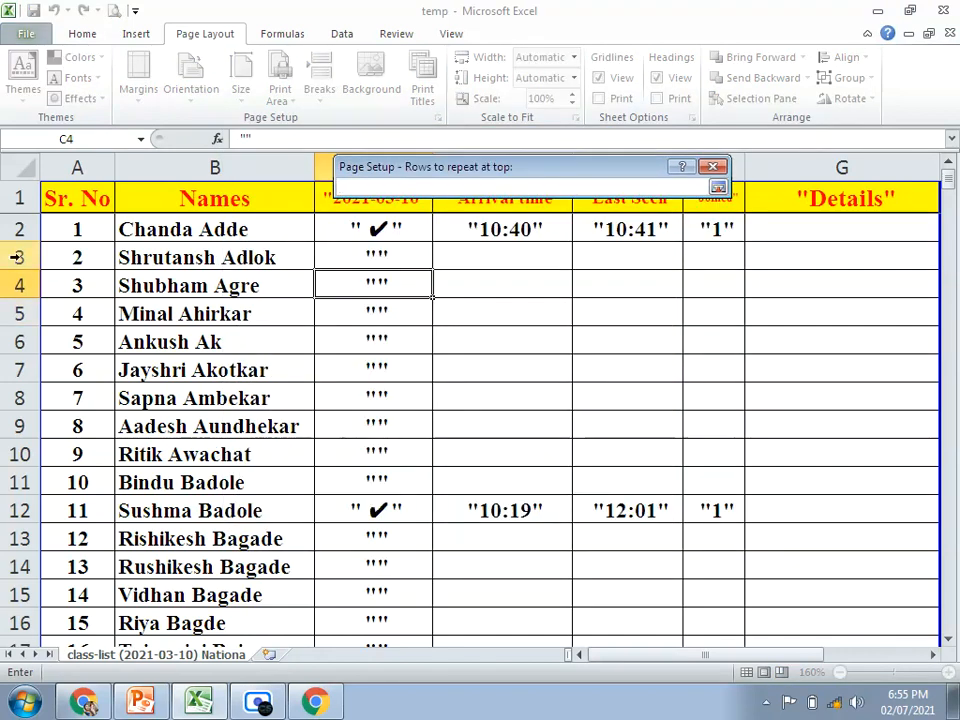
{"action": "left_click", "coordinate": [14, 198]}
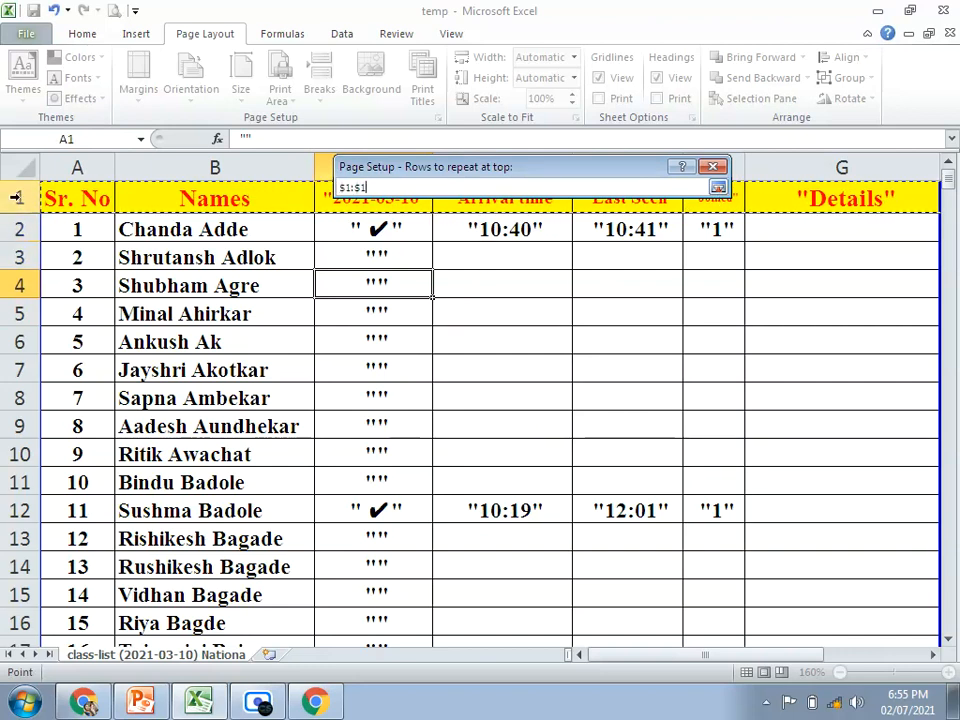
{"action": "left_click", "coordinate": [718, 187]}
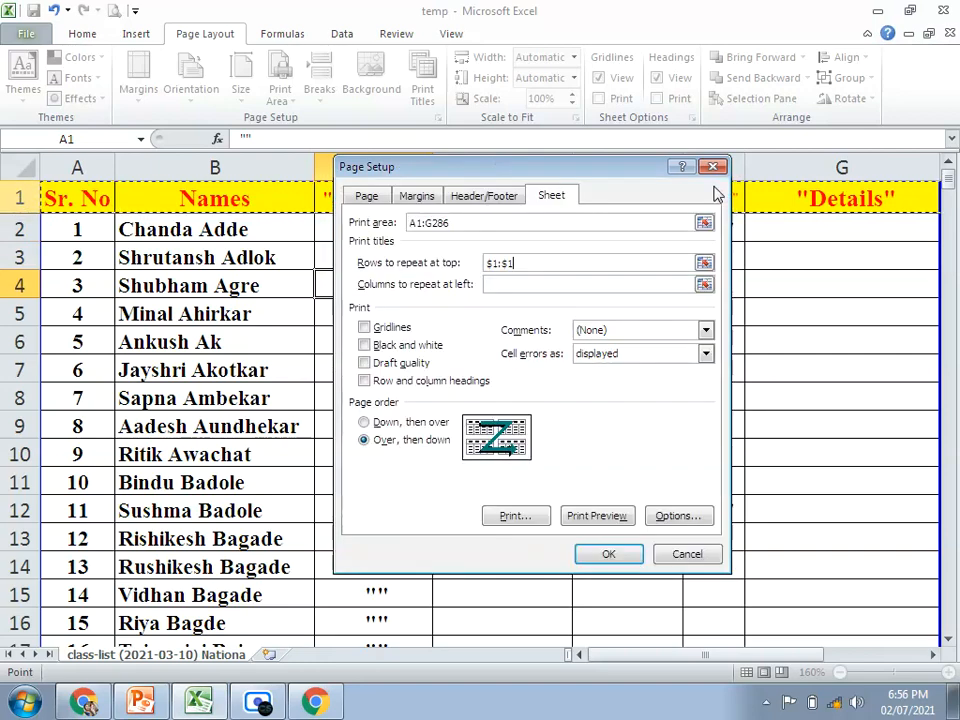
Step: Preview the printout and check the header row on pages 1 through 7, then return to the worksheet
{"action": "left_click", "coordinate": [595, 516]}
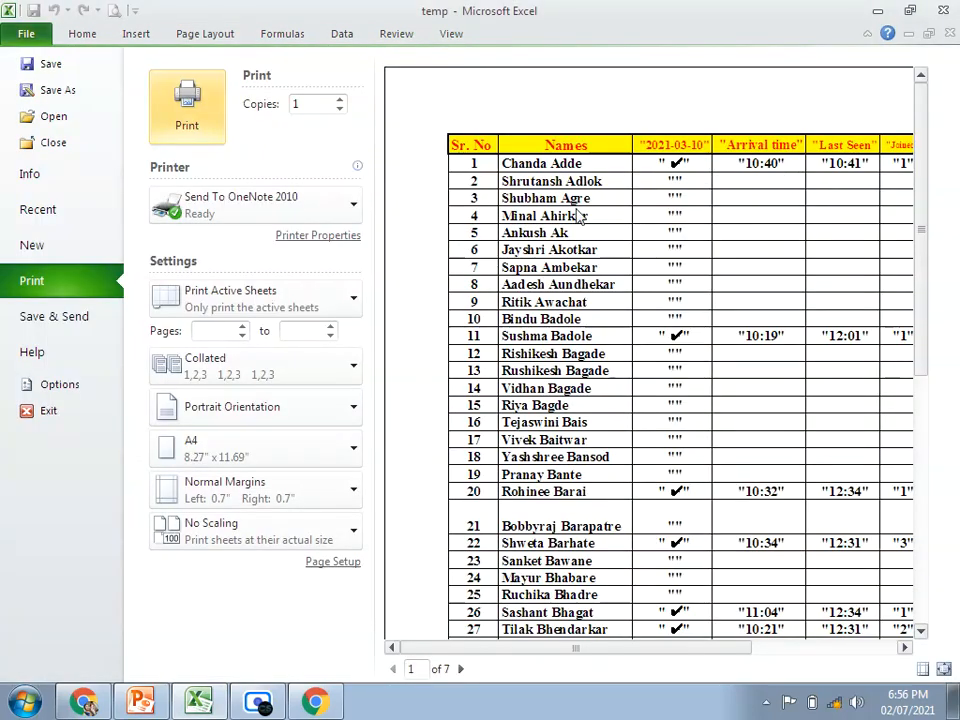
{"action": "scroll", "coordinate": [555, 475], "scroll_direction": "down", "scroll_amount": 4}
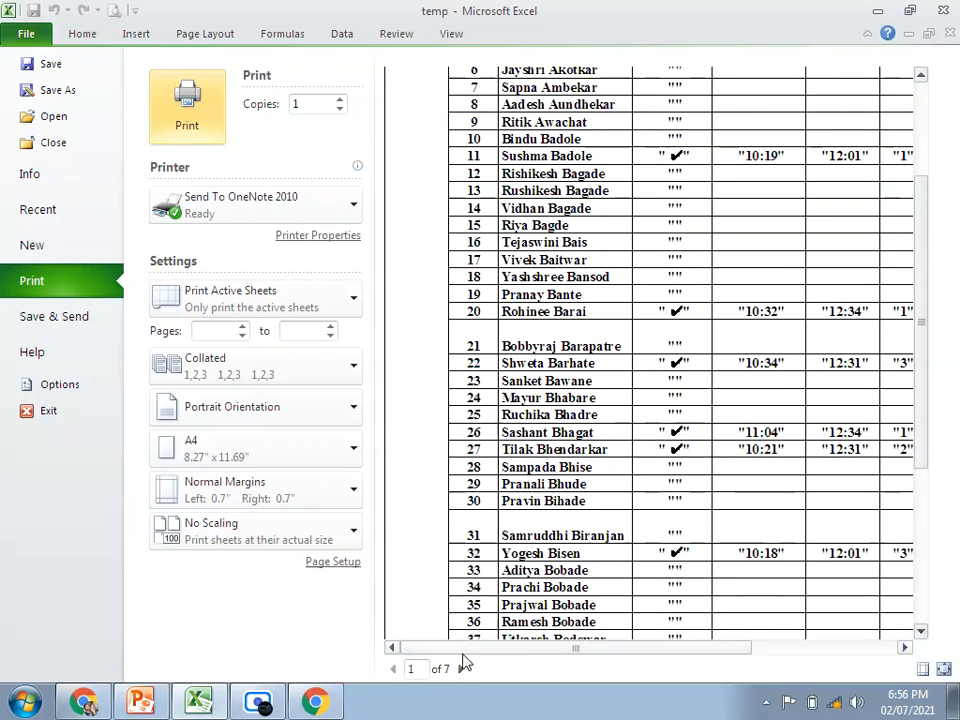
{"action": "left_click", "coordinate": [461, 668]}
{"action": "scroll", "coordinate": [500, 300], "scroll_direction": "up", "scroll_amount": 3}
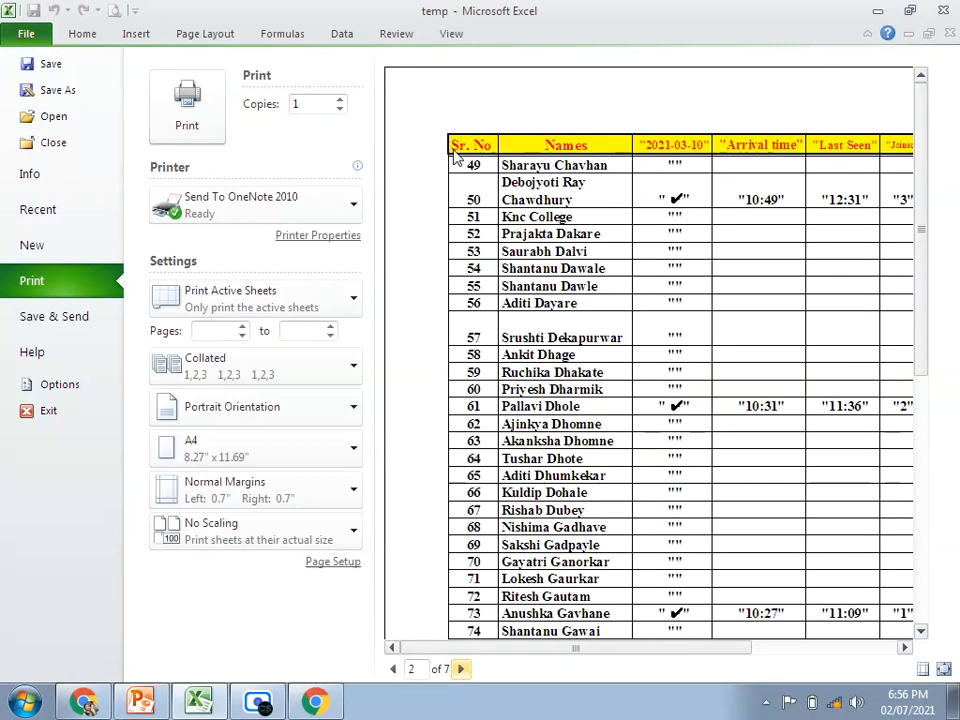
{"action": "left_click", "coordinate": [461, 668]}
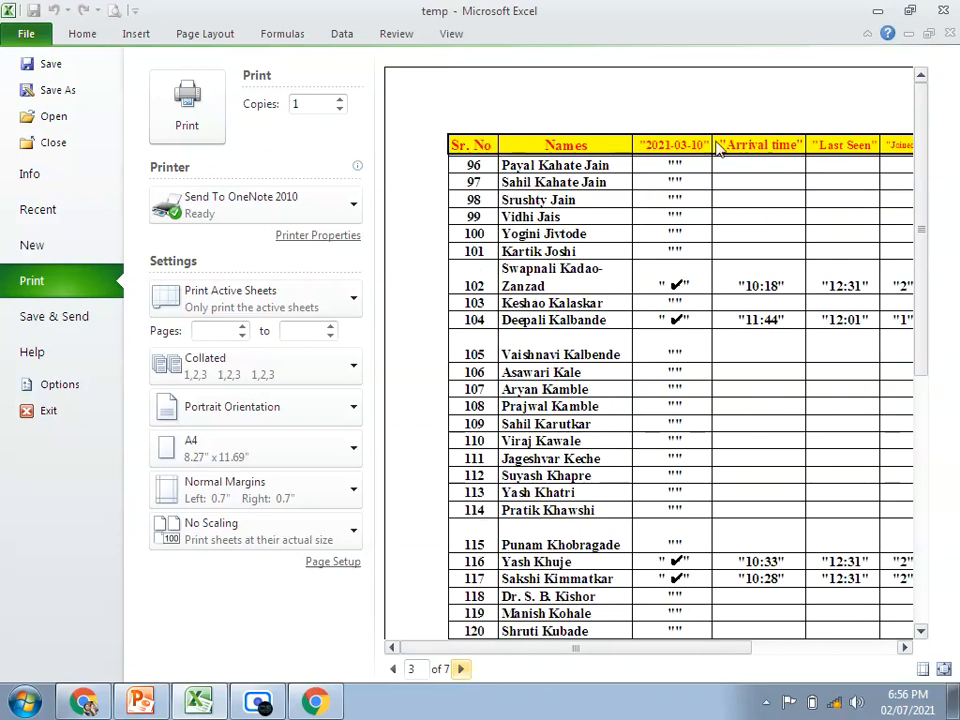
{"action": "left_click", "coordinate": [461, 668]}
{"action": "left_click", "coordinate": [461, 668]}
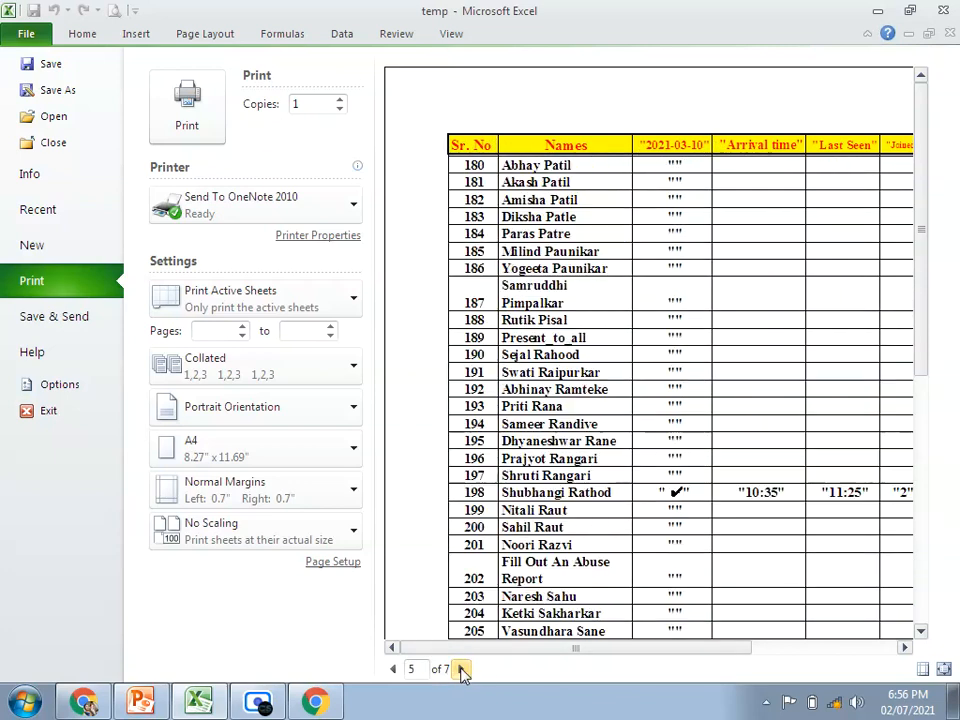
{"action": "left_click", "coordinate": [461, 668]}
{"action": "left_click", "coordinate": [461, 668]}
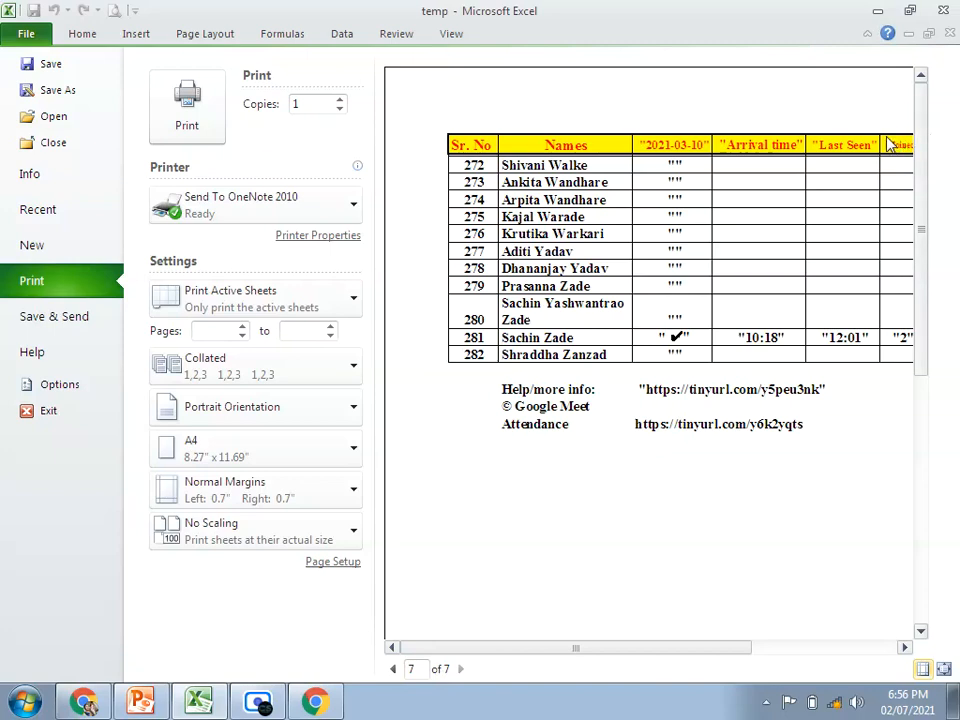
{"action": "key", "text": "Escape"}
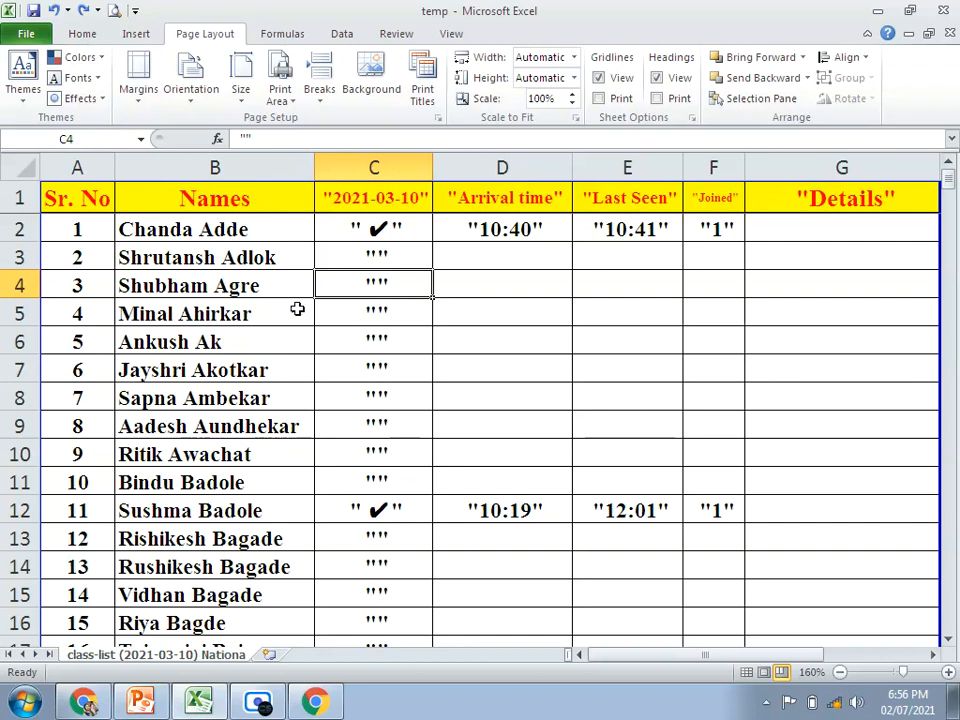
Step: Select row 1, review its print title settings in the page setup, and check the first page of the print preview
{"action": "left_click", "coordinate": [8, 198]}
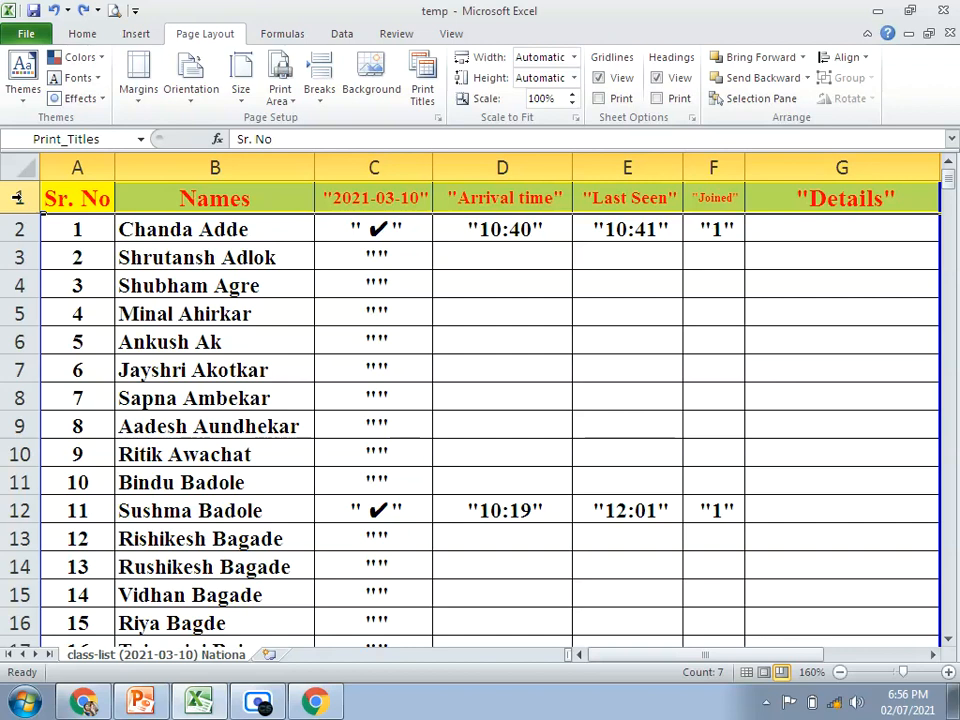
{"action": "left_click", "coordinate": [422, 90]}
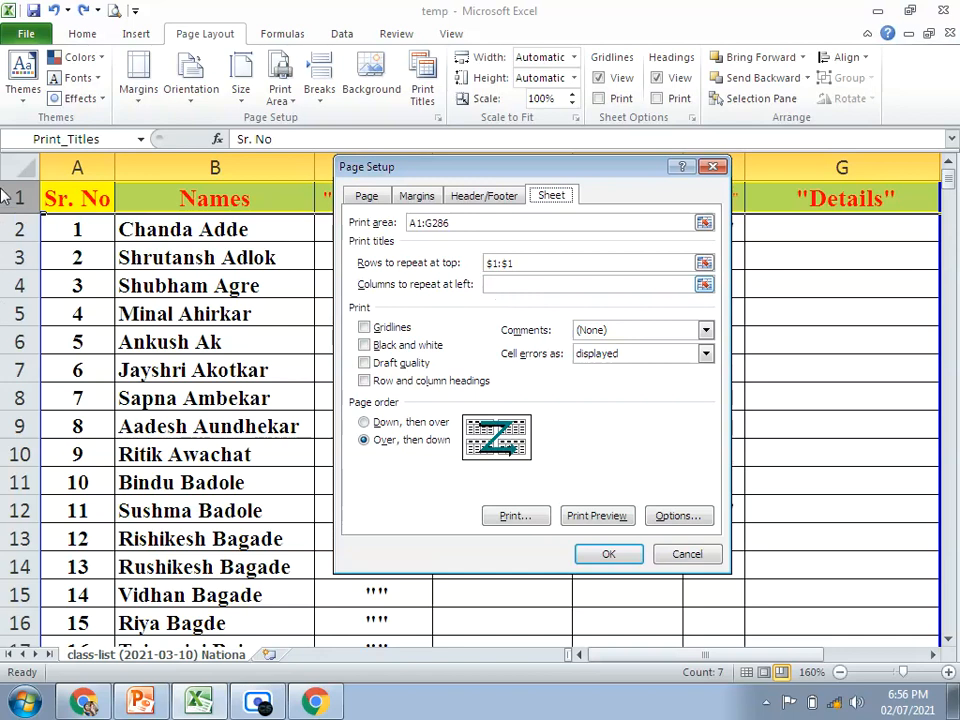
{"action": "left_click", "coordinate": [369, 197]}
{"action": "left_click", "coordinate": [553, 198]}
{"action": "left_click", "coordinate": [504, 287]}
{"action": "left_click", "coordinate": [596, 519]}
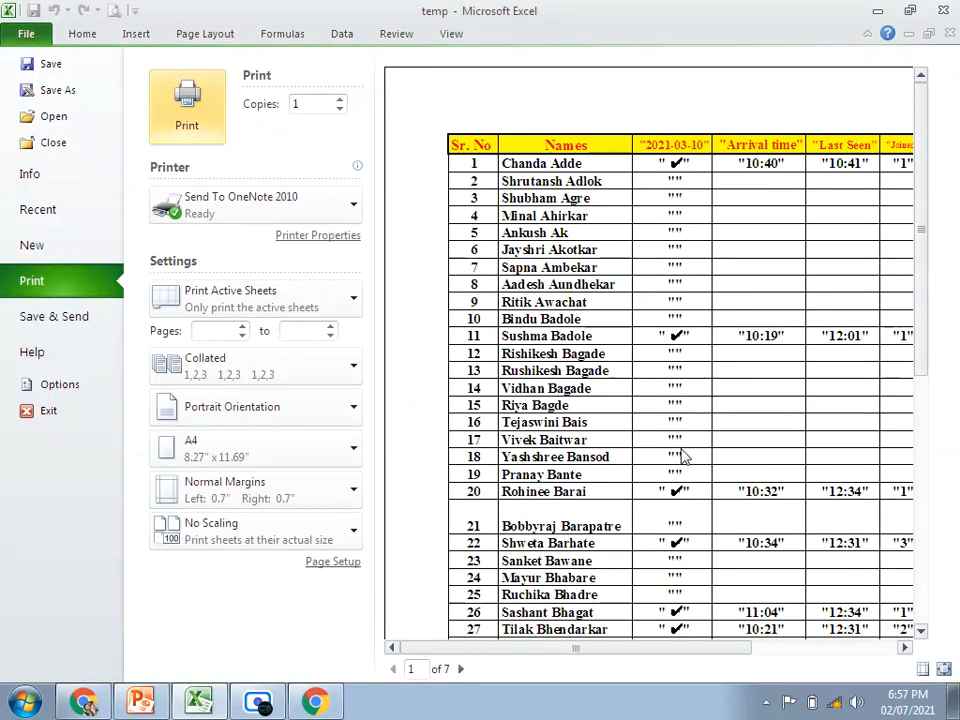
{"action": "key", "text": "Escape"}
Step: Clear the rows to repeat at top and turn on printing of row and column headings
{"action": "left_click", "coordinate": [426, 104]}
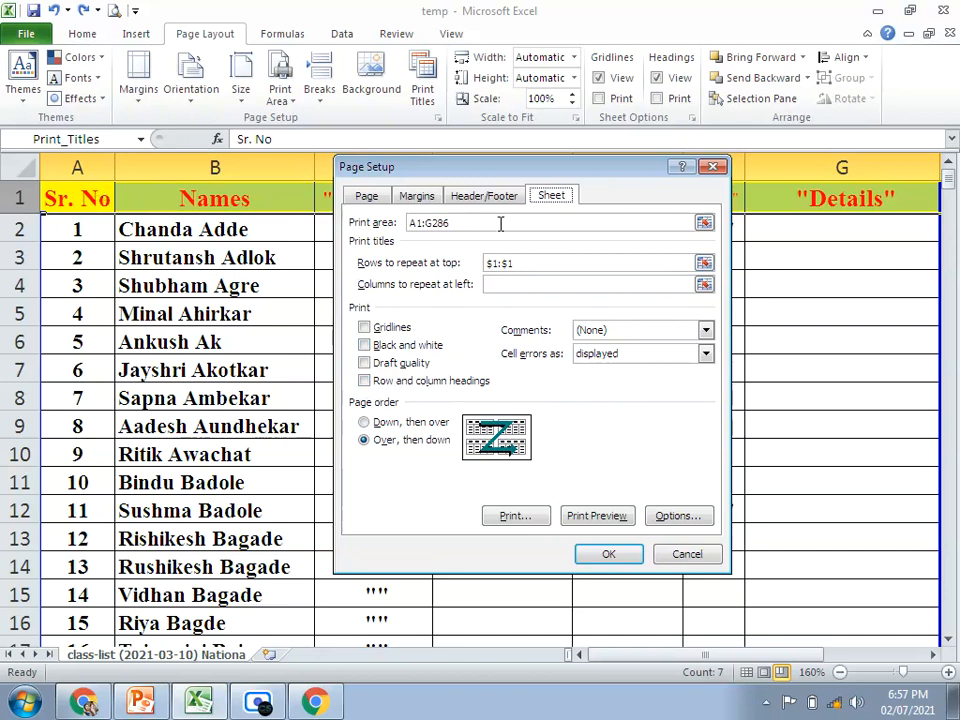
{"action": "left_click", "coordinate": [517, 262]}
{"action": "left_click", "coordinate": [538, 265]}
{"action": "key", "text": "BackSpace"}
{"action": "key", "text": "BackSpace"}
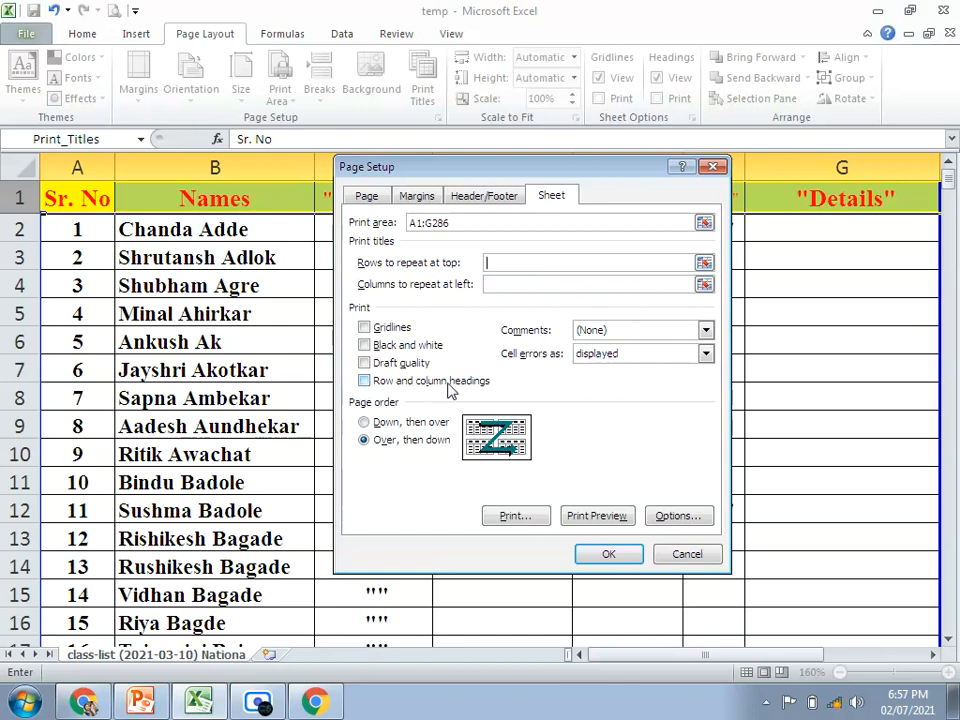
{"action": "left_click", "coordinate": [366, 381]}
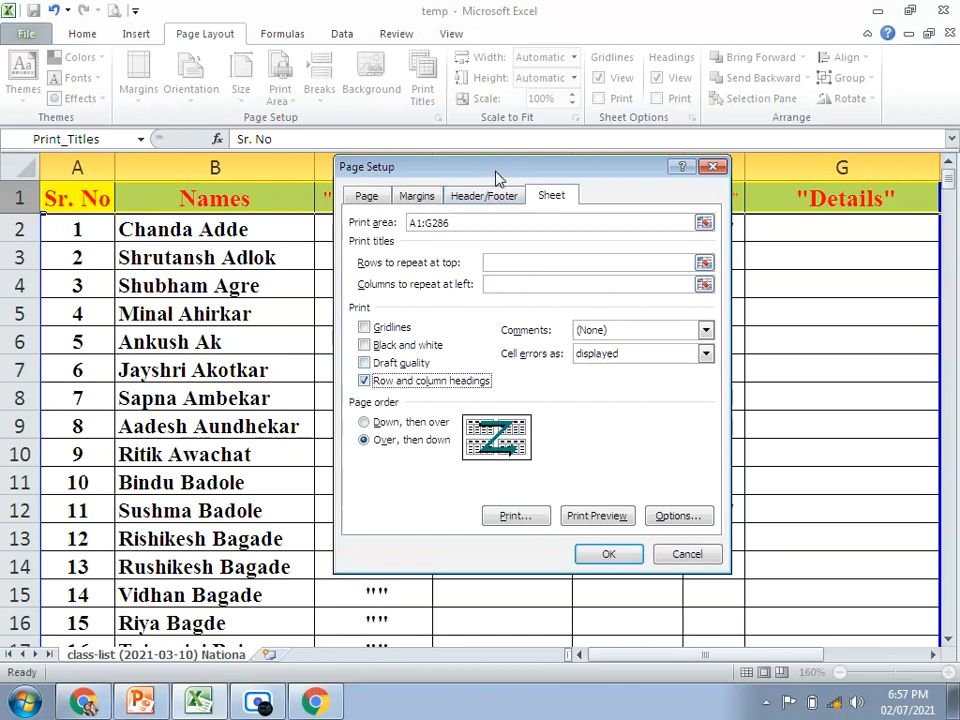
{"action": "left_click_drag", "start_coordinate": [494, 177], "coordinate": [542, 284]}
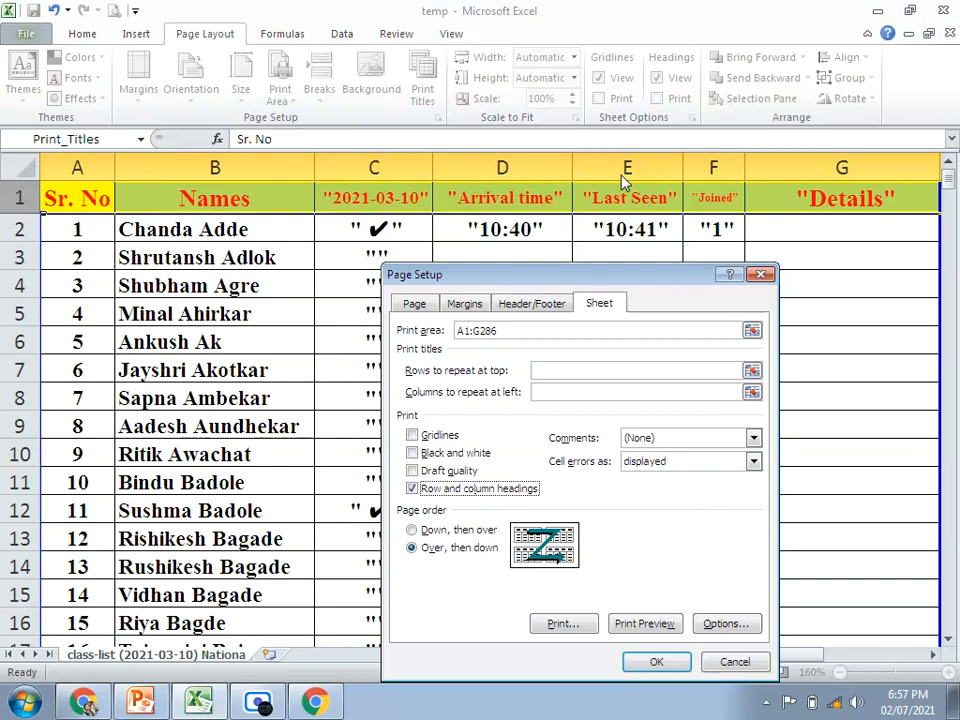
Step: Preview the printout with row and column headings and examine pages 1 through 5, then return to the worksheet
{"action": "left_click", "coordinate": [645, 626]}
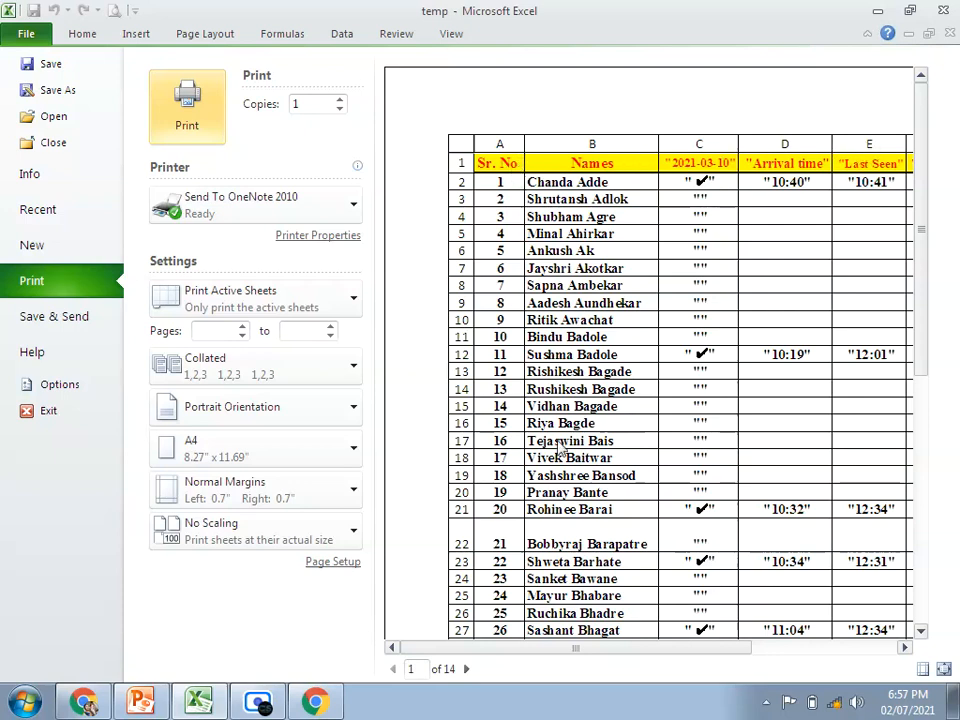
{"action": "left_click", "coordinate": [466, 668]}
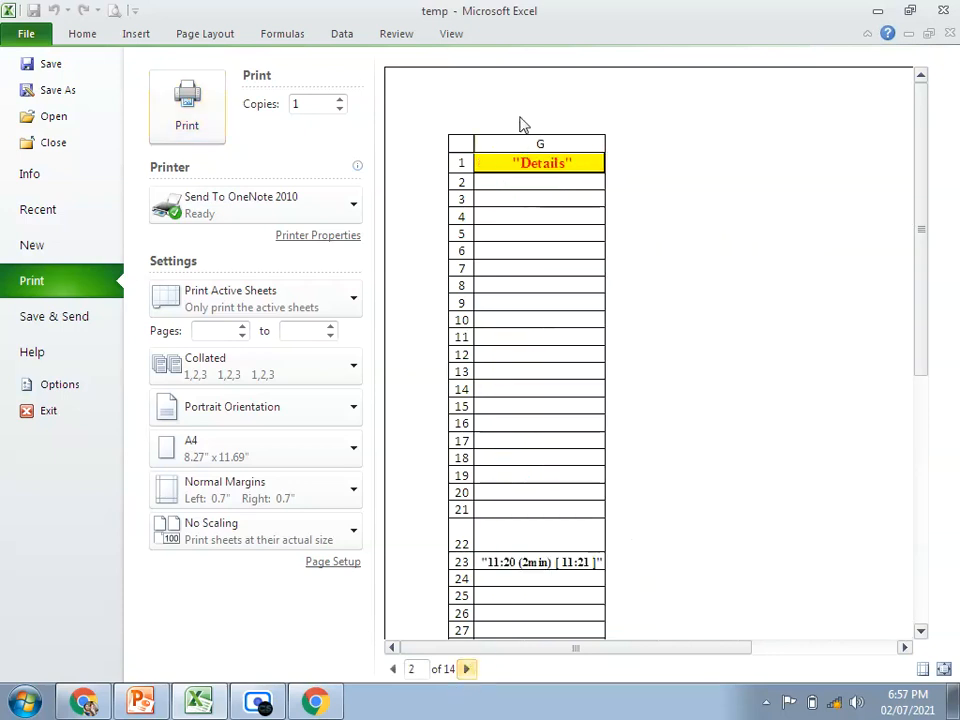
{"action": "left_click", "coordinate": [466, 668]}
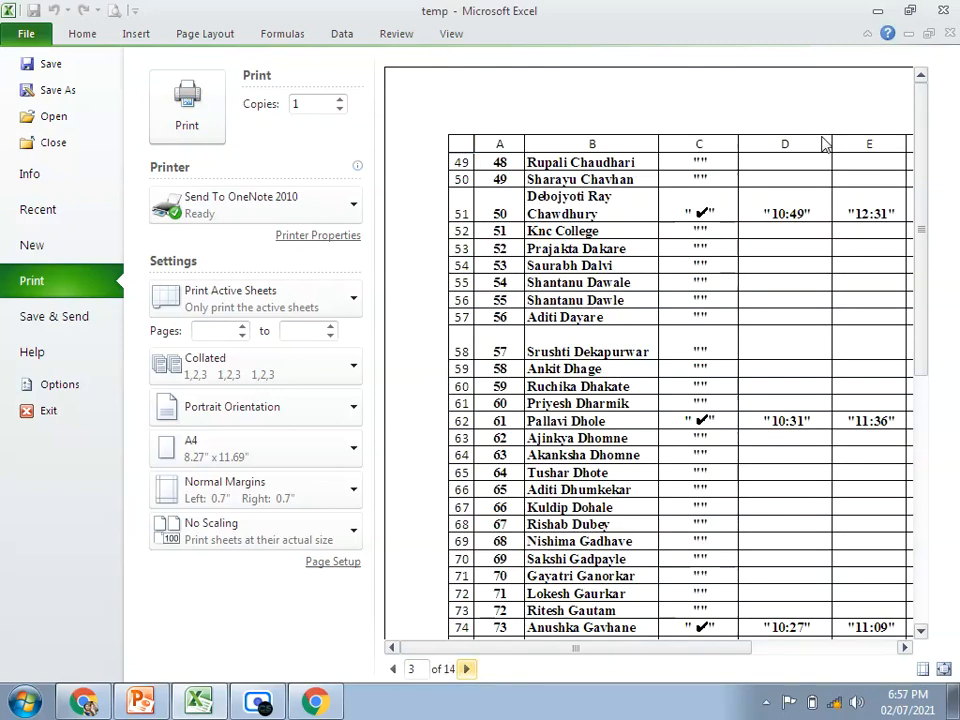
{"action": "left_click", "coordinate": [466, 668]}
{"action": "left_click", "coordinate": [466, 668]}
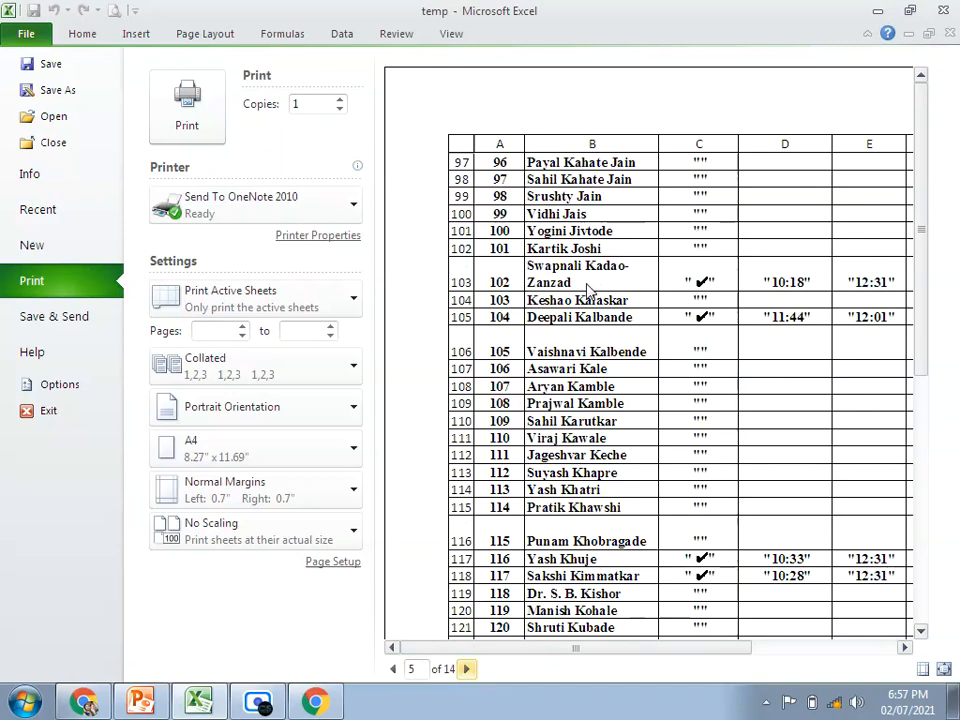
{"action": "key", "text": "Escape"}
Step: Try the "Down, then over" page order in the page setup and discard the change
{"action": "left_click", "coordinate": [423, 92]}
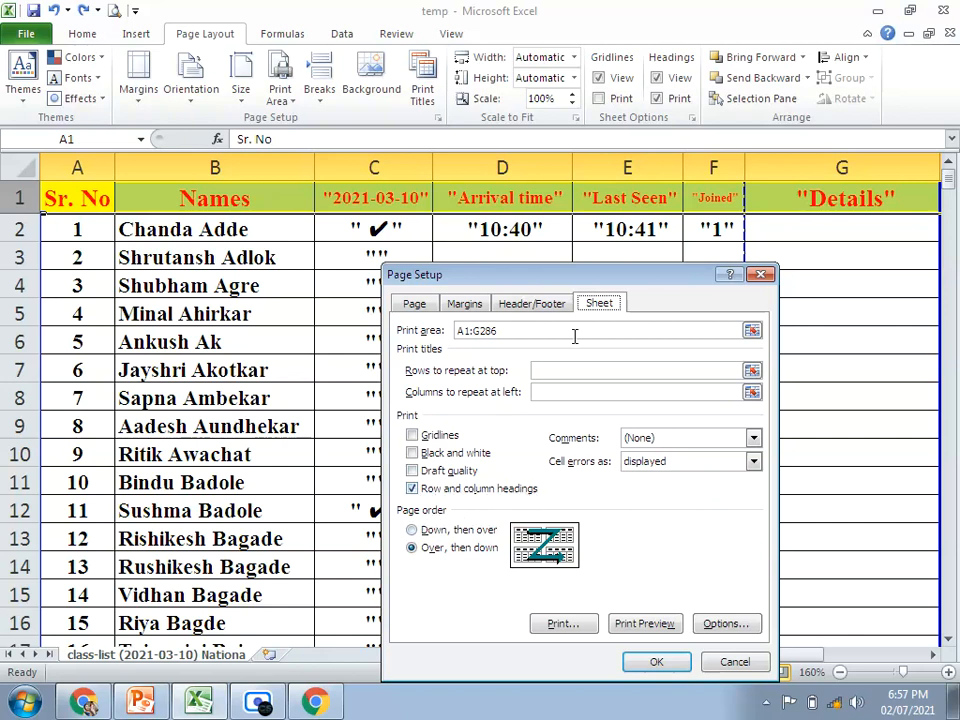
{"action": "left_click_drag", "start_coordinate": [566, 280], "coordinate": [501, 148]}
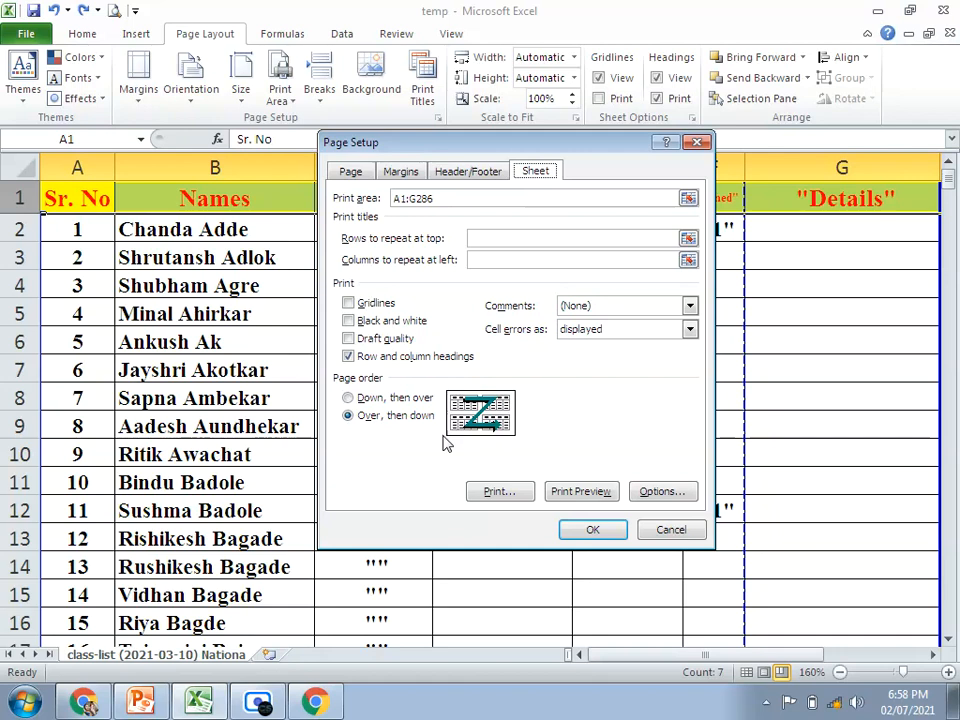
{"action": "left_click", "coordinate": [348, 398]}
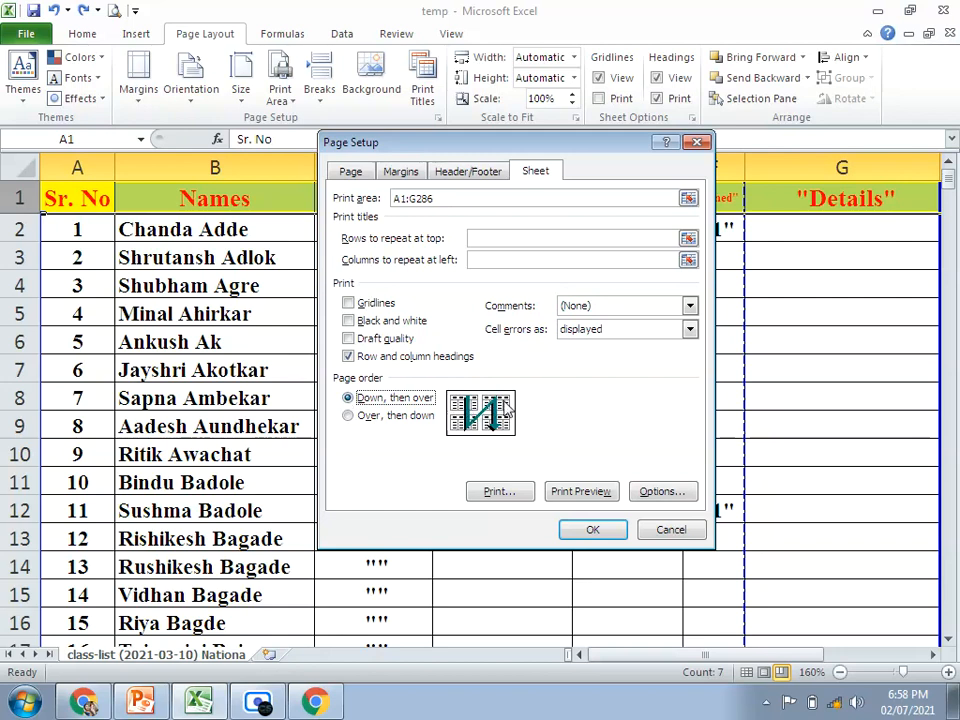
{"action": "left_click", "coordinate": [670, 531]}
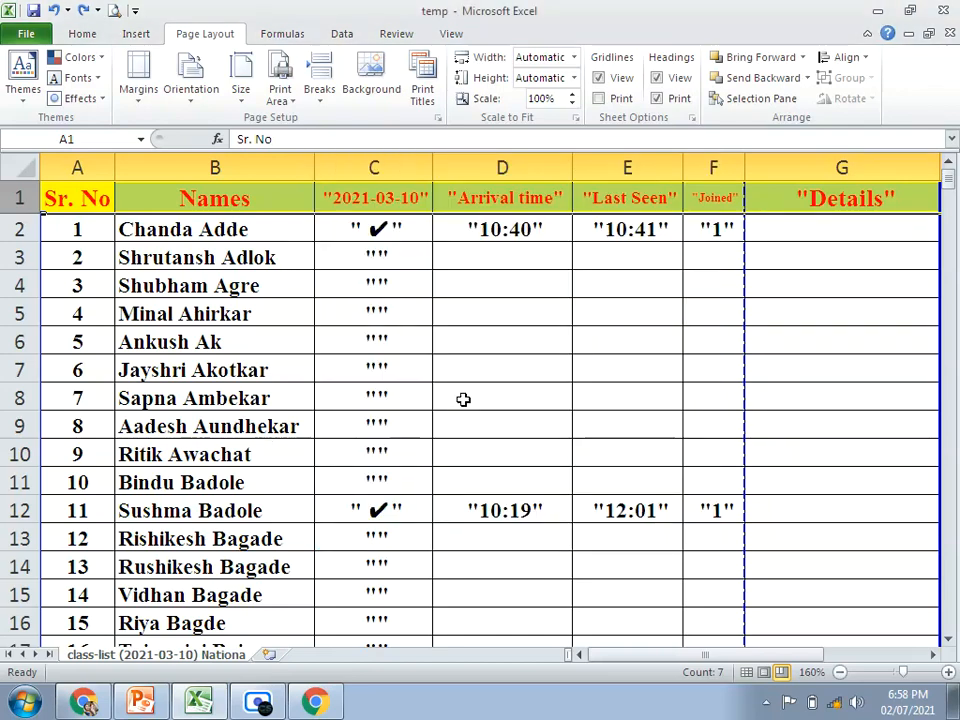
{"action": "scroll", "coordinate": [457, 399], "scroll_direction": "down", "scroll_amount": 3}
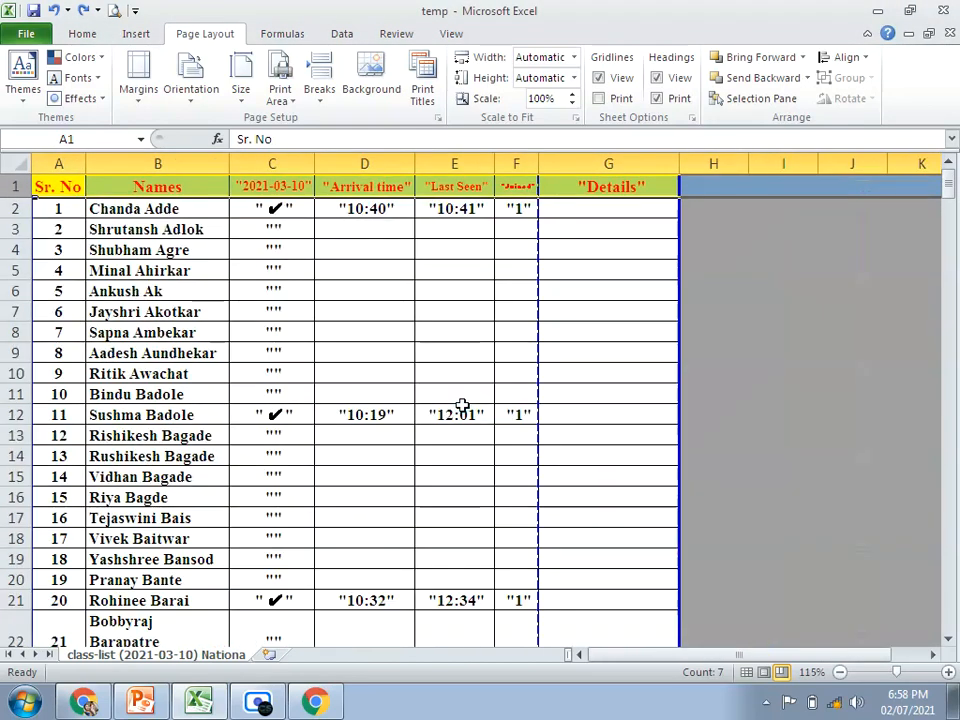
{"action": "left_click", "coordinate": [449, 33]}
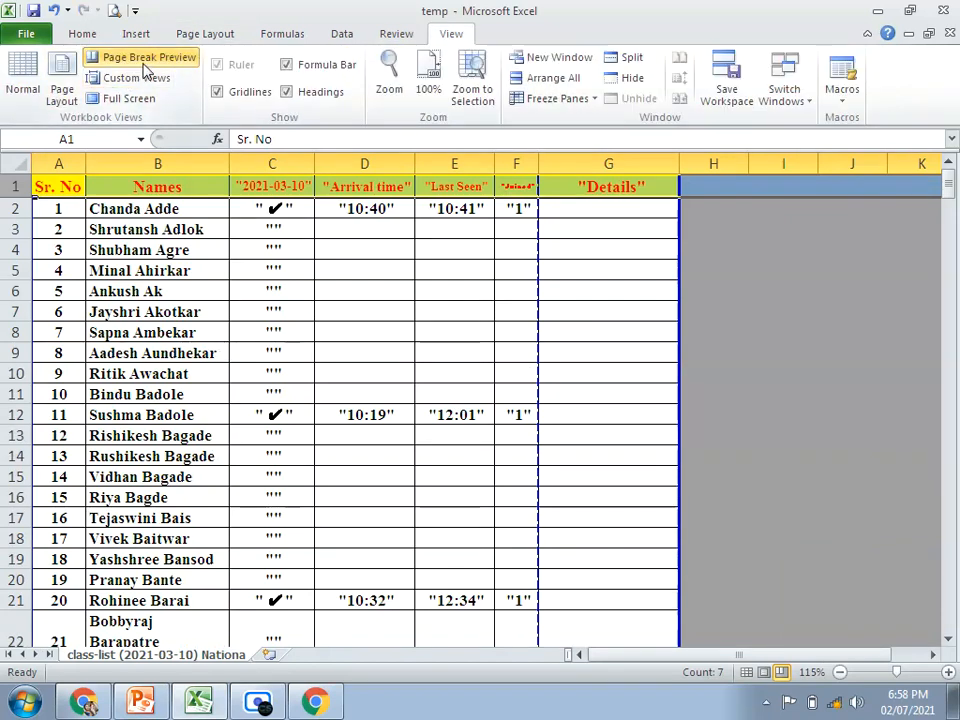
{"action": "left_click", "coordinate": [62, 80]}
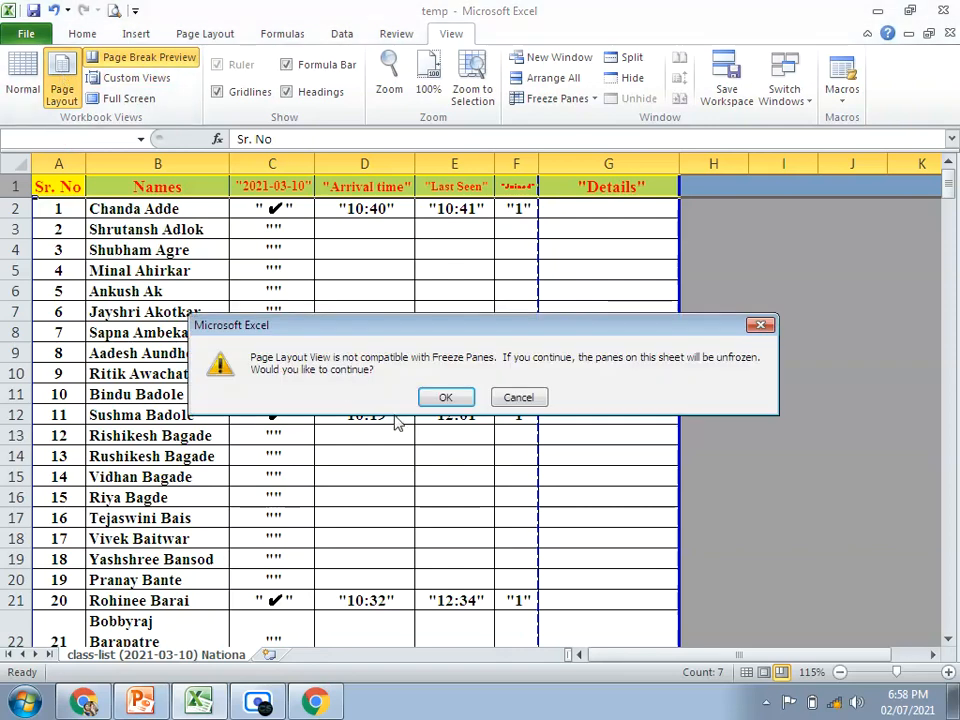
{"action": "left_click", "coordinate": [519, 397]}
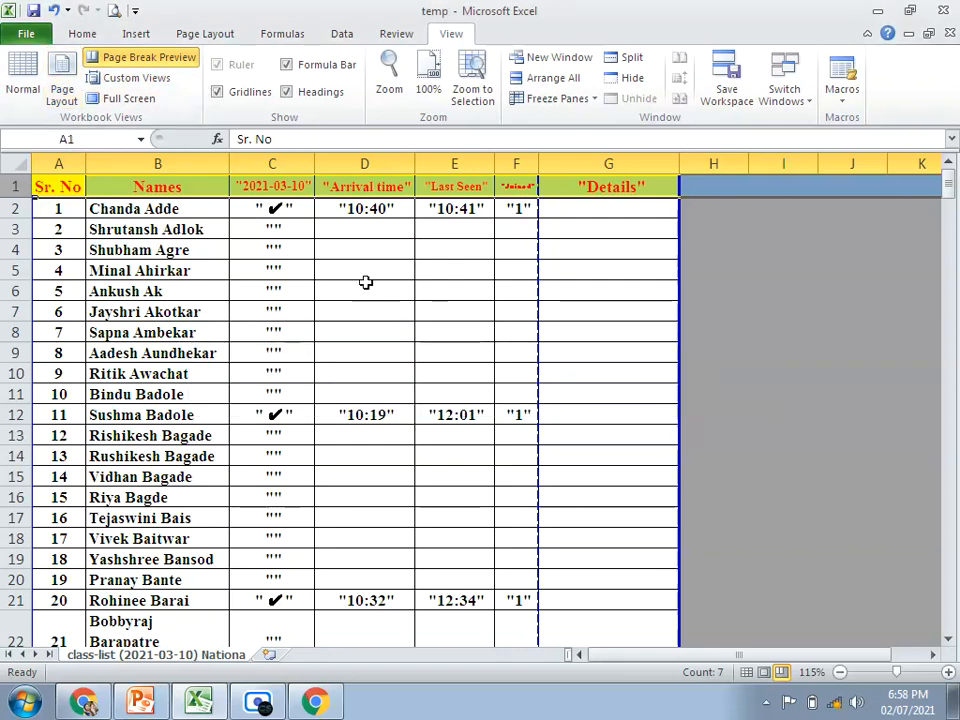
Step: Select columns A through F and examine where the page breaks divide these columns down the class list
{"action": "left_click_drag", "start_coordinate": [60, 161], "coordinate": [510, 160]}
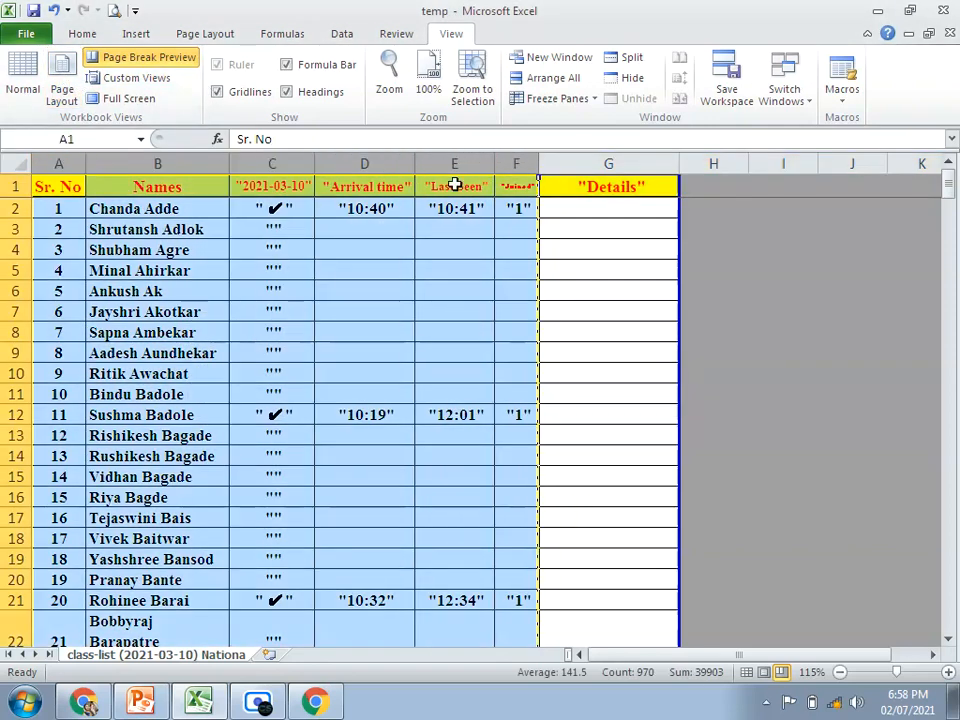
{"action": "scroll", "coordinate": [271, 386], "scroll_direction": "down", "scroll_amount": 5}
{"action": "scroll", "coordinate": [271, 386], "scroll_direction": "down", "scroll_amount": 8}
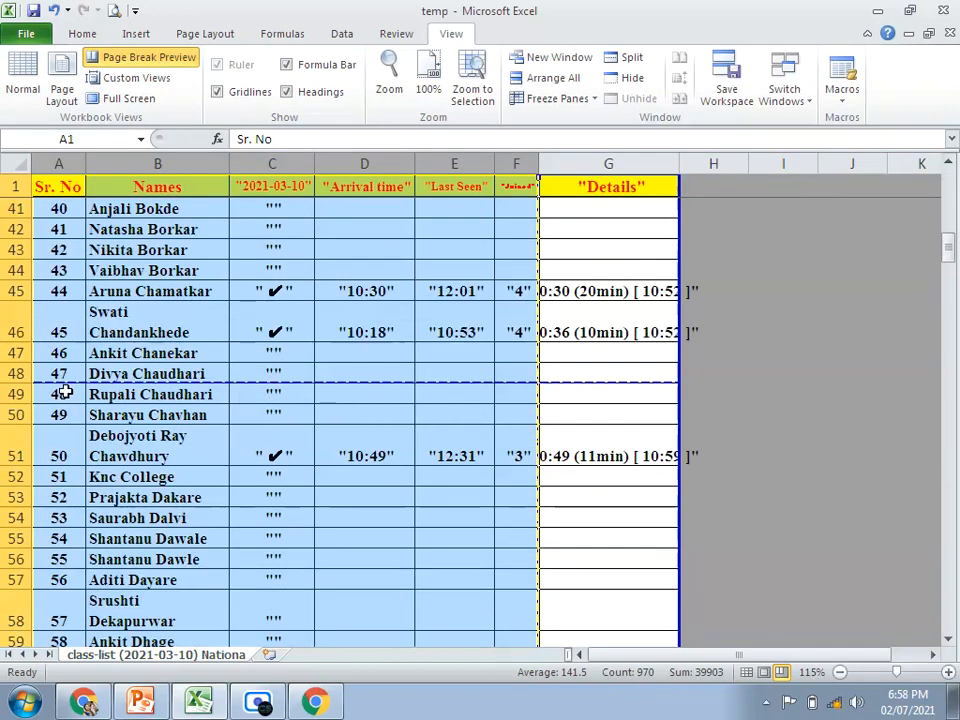
{"action": "scroll", "coordinate": [407, 474], "scroll_direction": "up", "scroll_amount": 12}
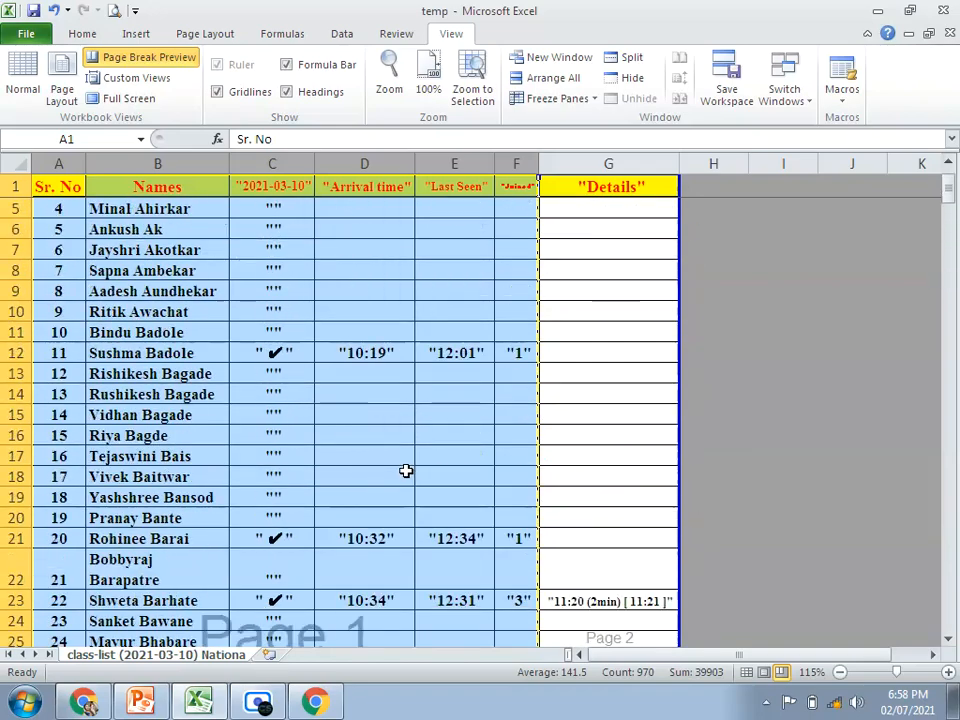
{"action": "scroll", "coordinate": [407, 472], "scroll_direction": "up", "scroll_amount": 1}
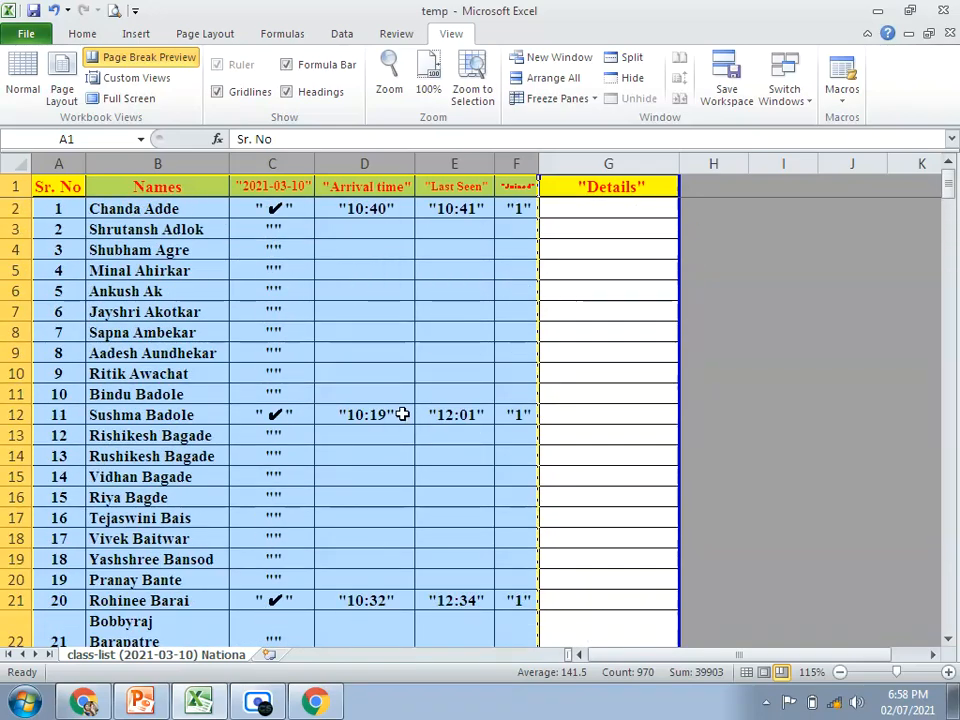
Step: Select cells G2:G37 in the Details column and examine the page area beyond the vertical page break
{"action": "left_click", "coordinate": [366, 497]}
{"action": "left_click_drag", "start_coordinate": [589, 204], "coordinate": [581, 516]}
{"action": "scroll", "coordinate": [590, 470], "scroll_direction": "down", "scroll_amount": 6}
{"action": "scroll", "coordinate": [595, 450], "scroll_direction": "up", "scroll_amount": 5}
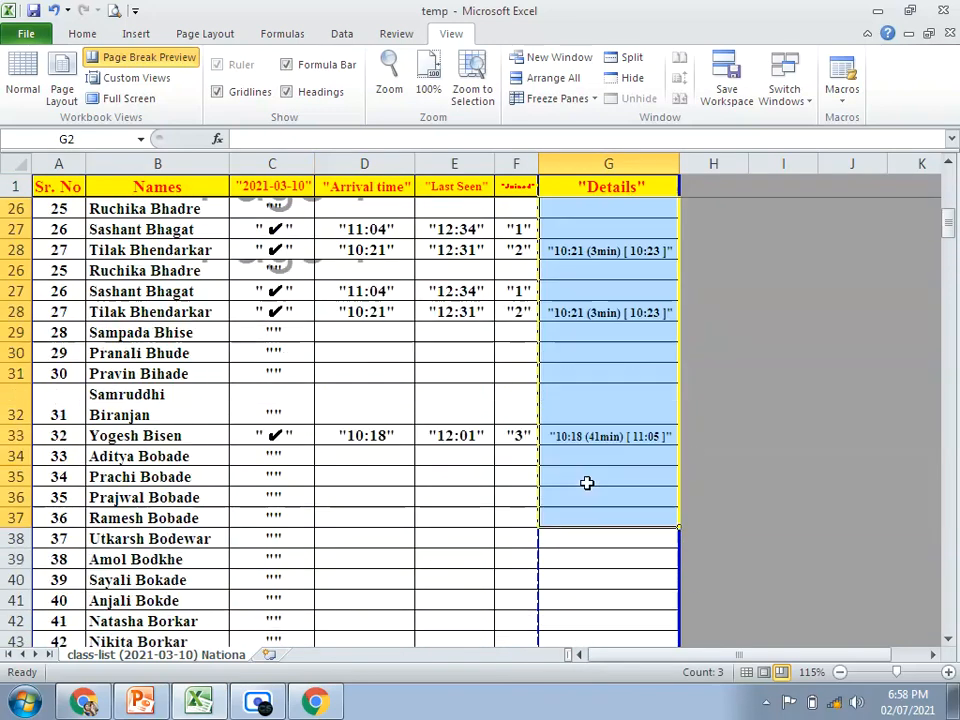
{"action": "scroll", "coordinate": [586, 483], "scroll_direction": "up", "scroll_amount": 8}
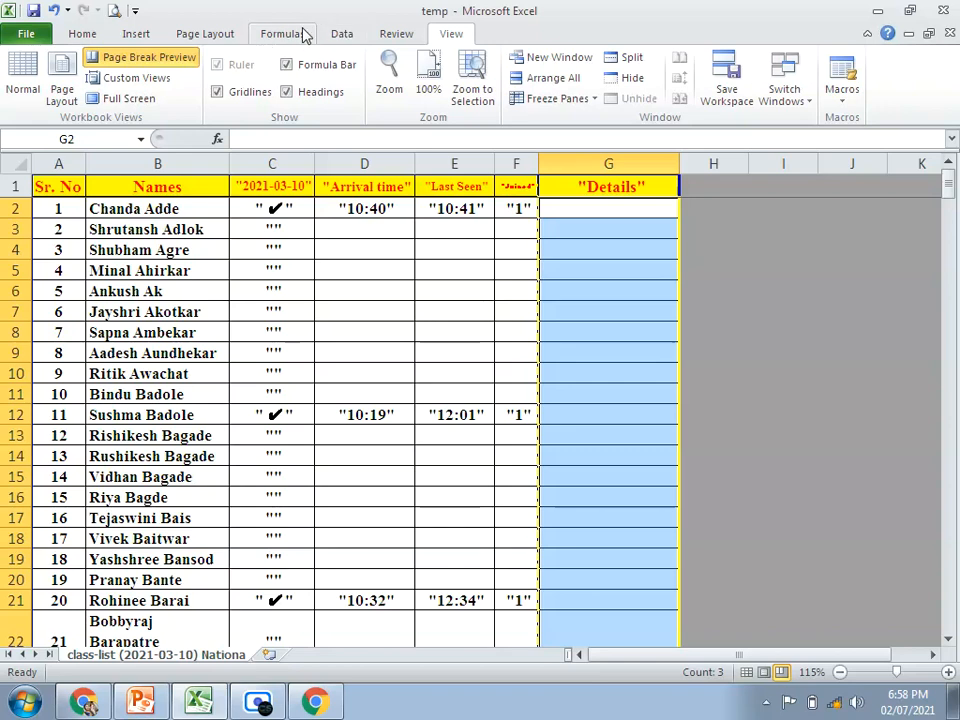
Step: Compare the "Down, then over" and "Over, then down" page orders in the page setup, leaving "Over, then down" chosen
{"action": "left_click", "coordinate": [190, 34]}
{"action": "left_click", "coordinate": [430, 88]}
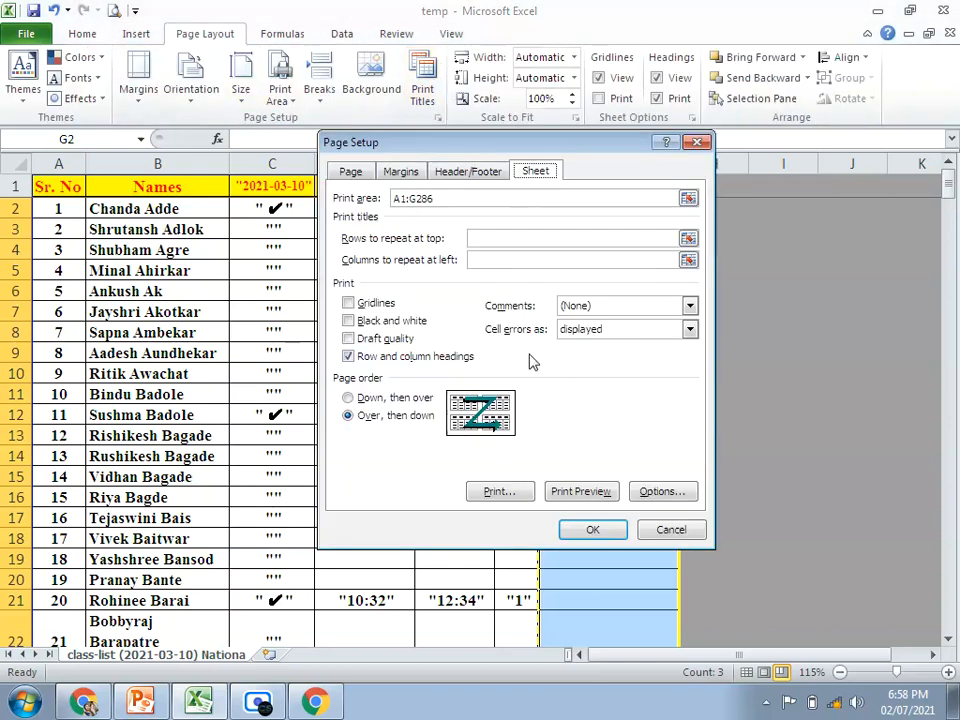
{"action": "left_click", "coordinate": [348, 399]}
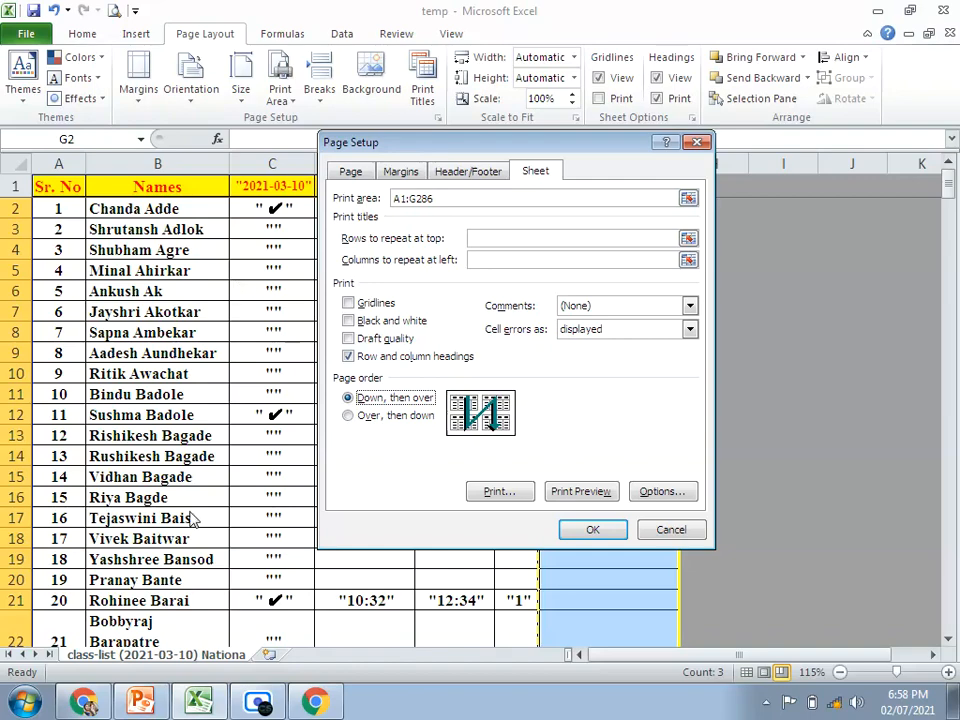
{"action": "left_click_drag", "start_coordinate": [535, 149], "coordinate": [344, 176]}
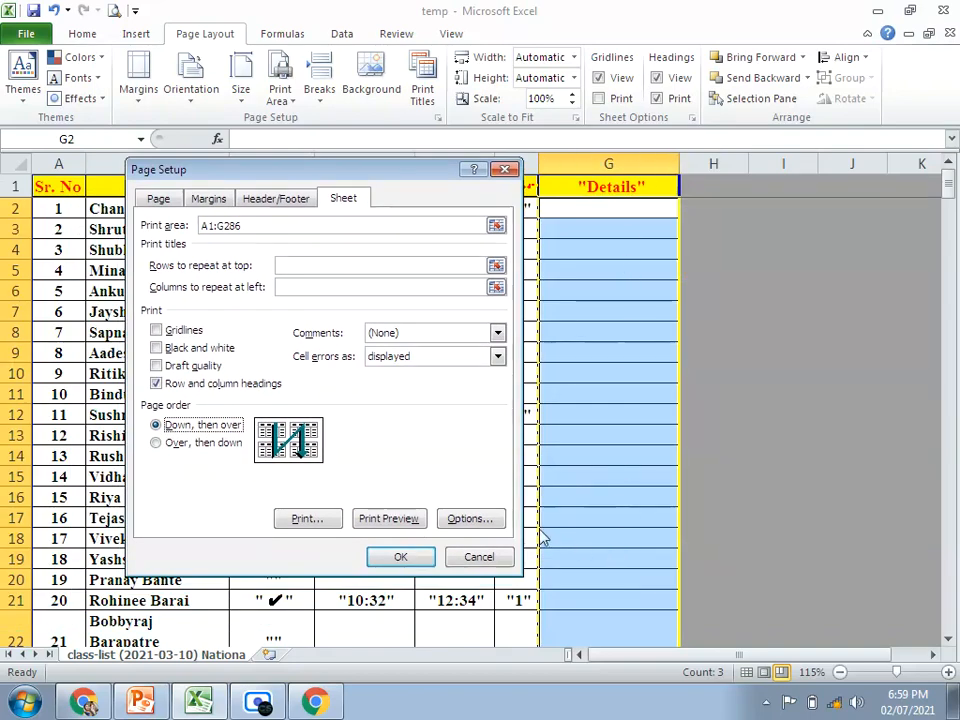
{"action": "left_click", "coordinate": [156, 443]}
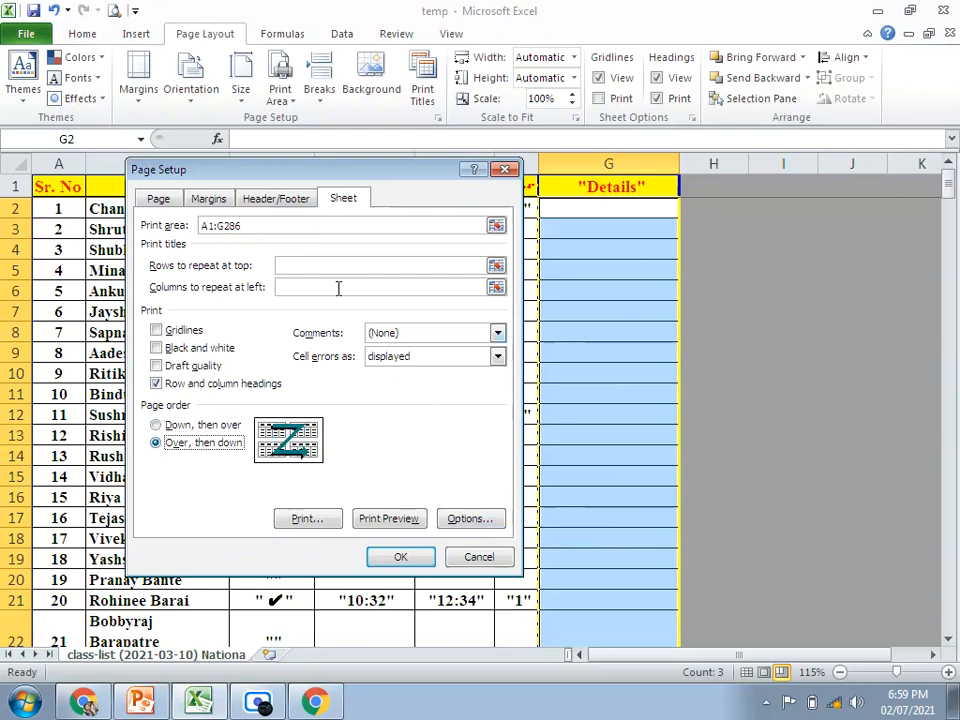
Step: Compare the "Over, then down" order with the sheet behind the page setup dialog and open the print preview
{"action": "left_click_drag", "start_coordinate": [315, 171], "coordinate": [501, 388]}
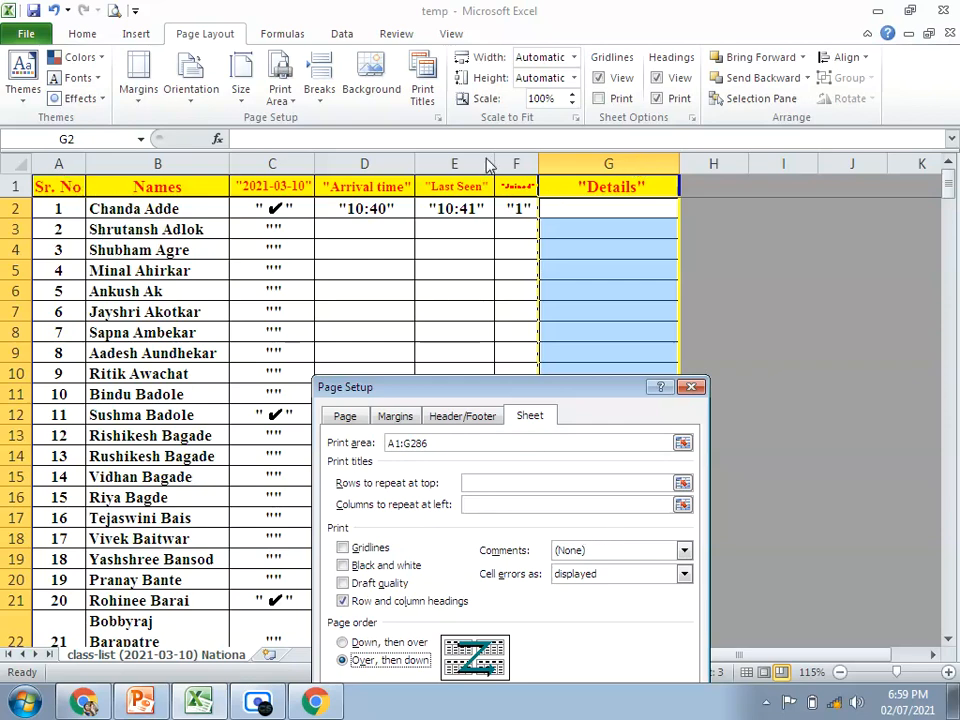
{"action": "left_click_drag", "start_coordinate": [590, 381], "coordinate": [573, 124]}
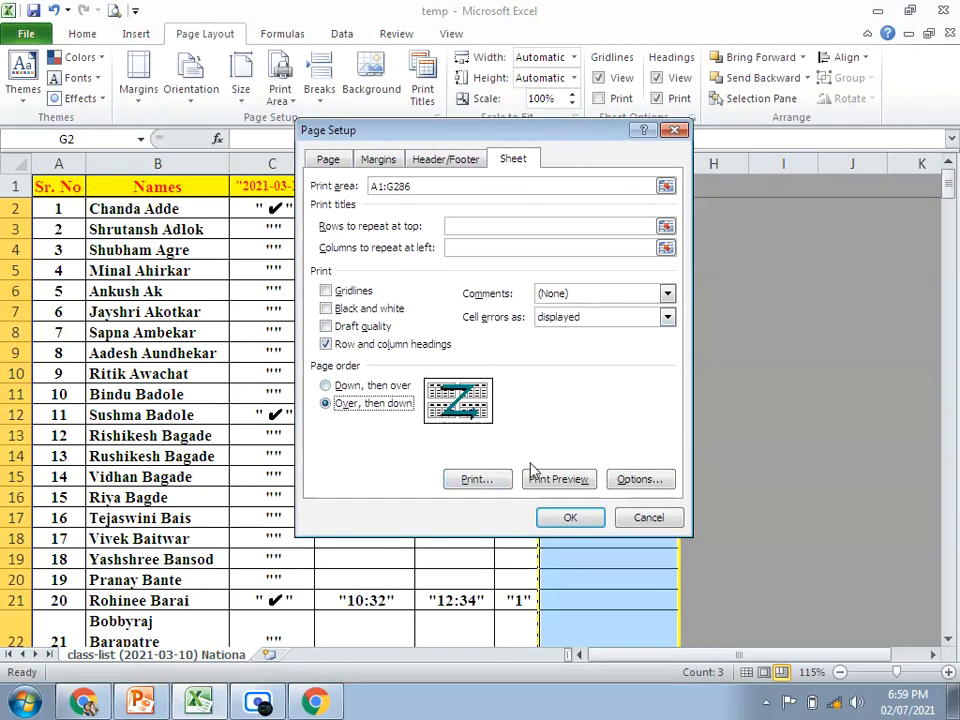
{"action": "left_click", "coordinate": [560, 484]}
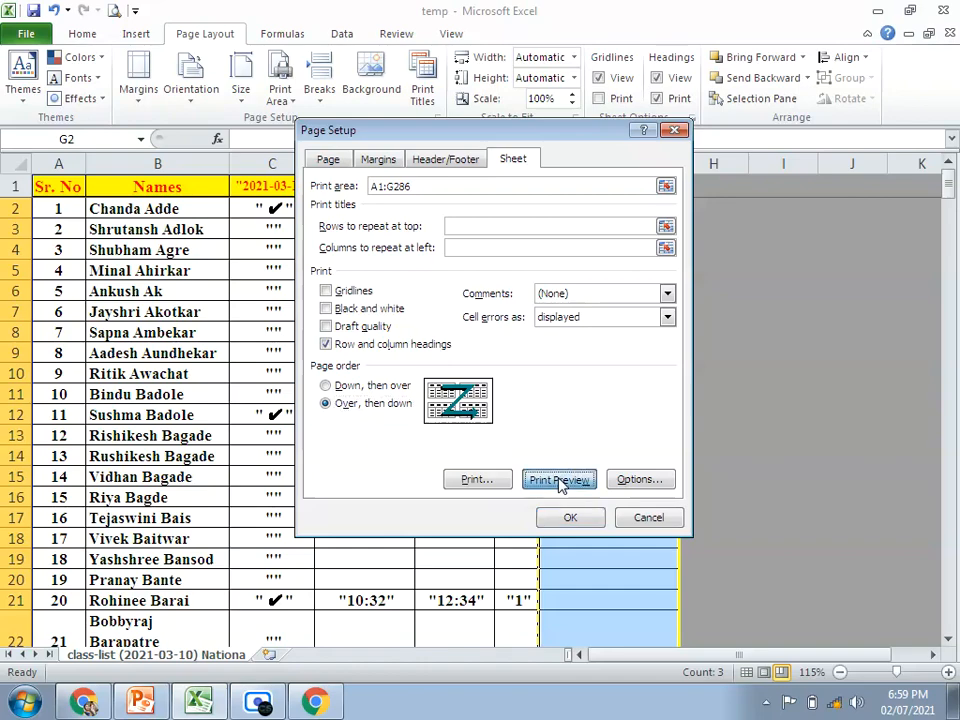